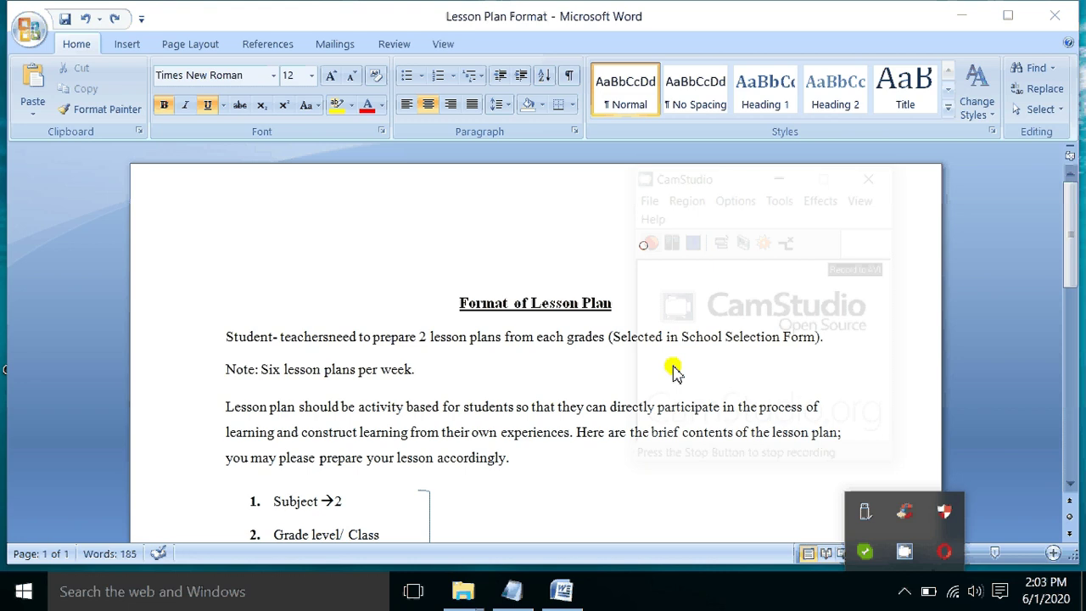
Open the Lesson Plan Format page header for editing in Word, then return to the Notepad notes
left_click(562, 594)
left_click(561, 594)
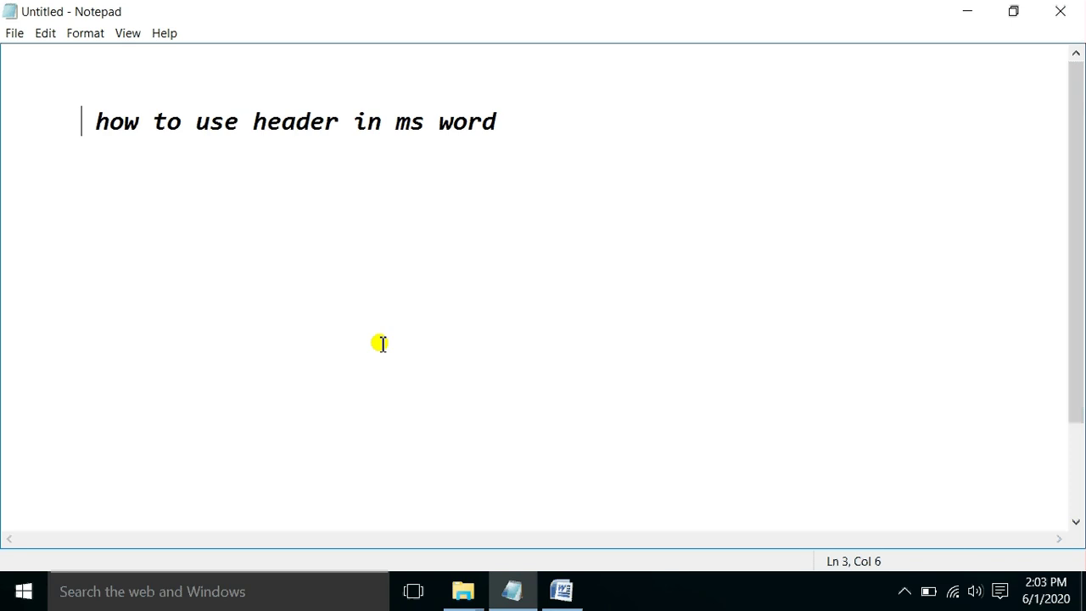
left_click(967, 10)
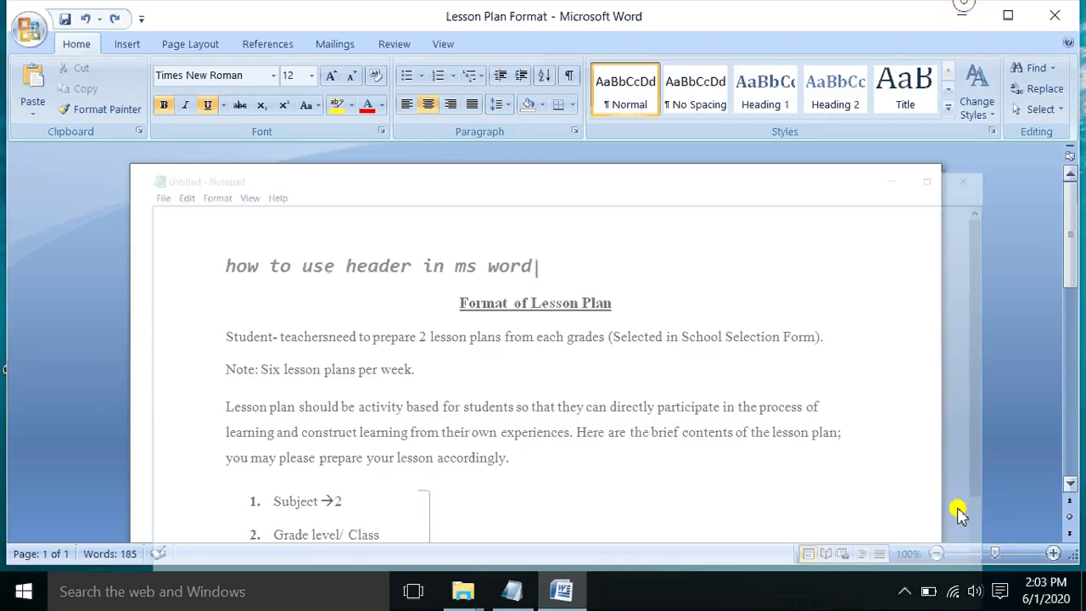
double_click(279, 218)
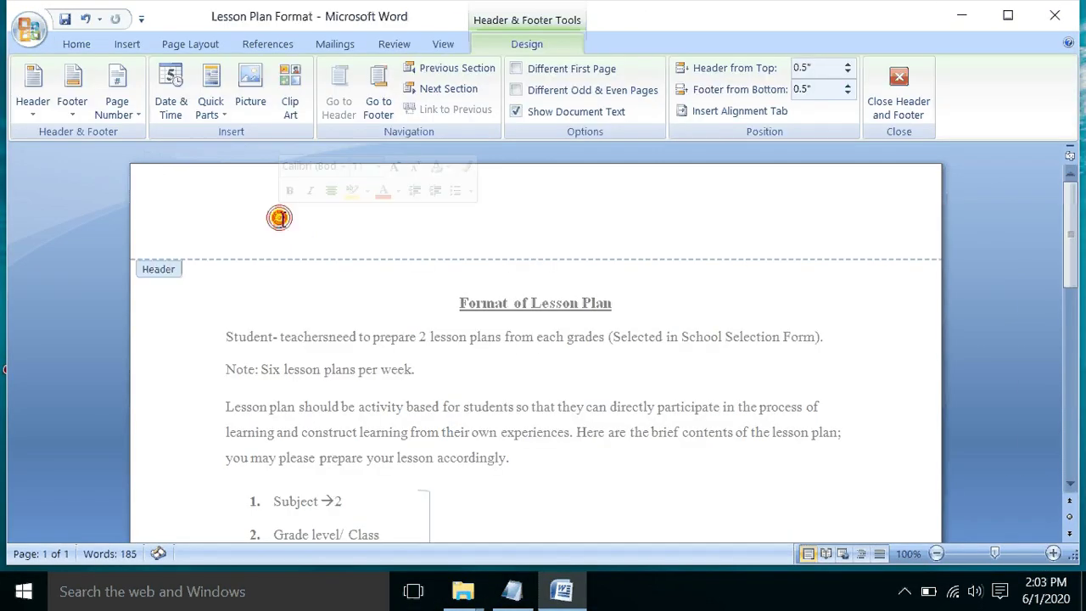
key("alt+Tab")
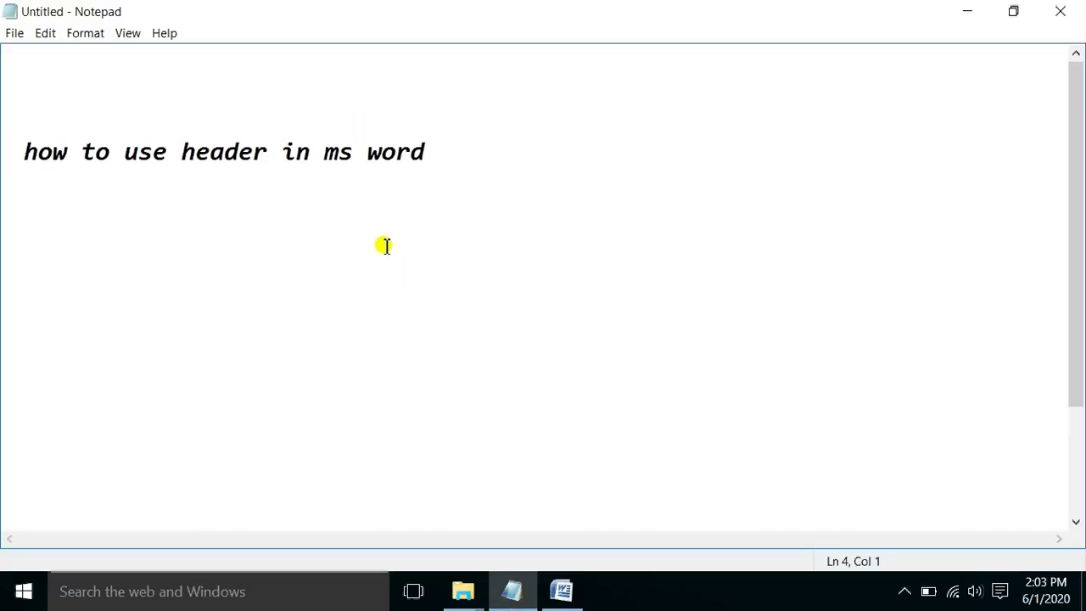
Add the note 'ist u seen i double click on the page its shows header' below the title
left_click(468, 166)
key("Return")
key("Return")
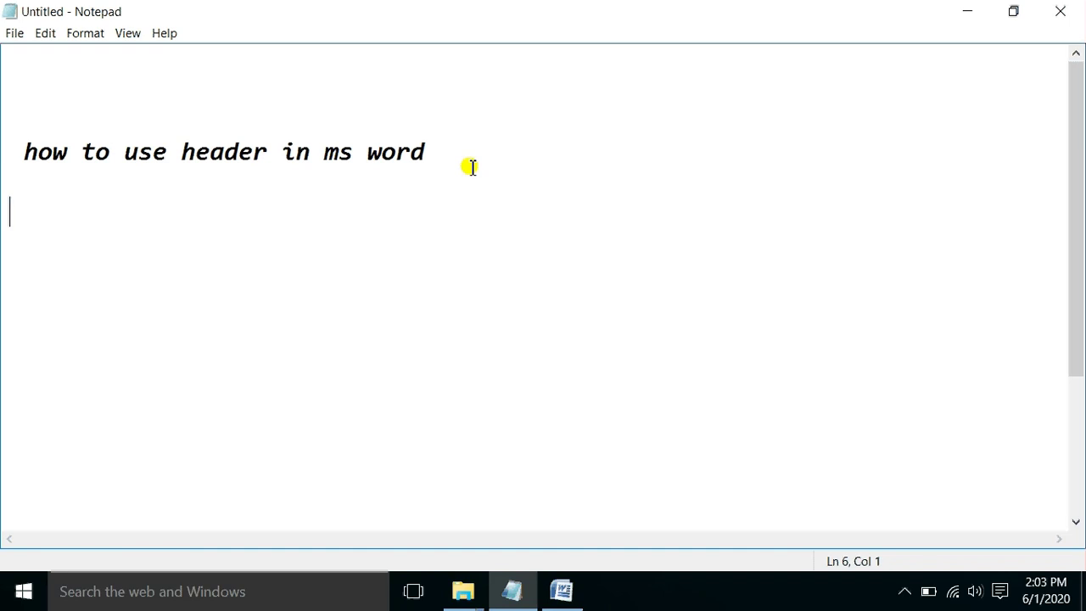
type("is")
key("BackSpace")
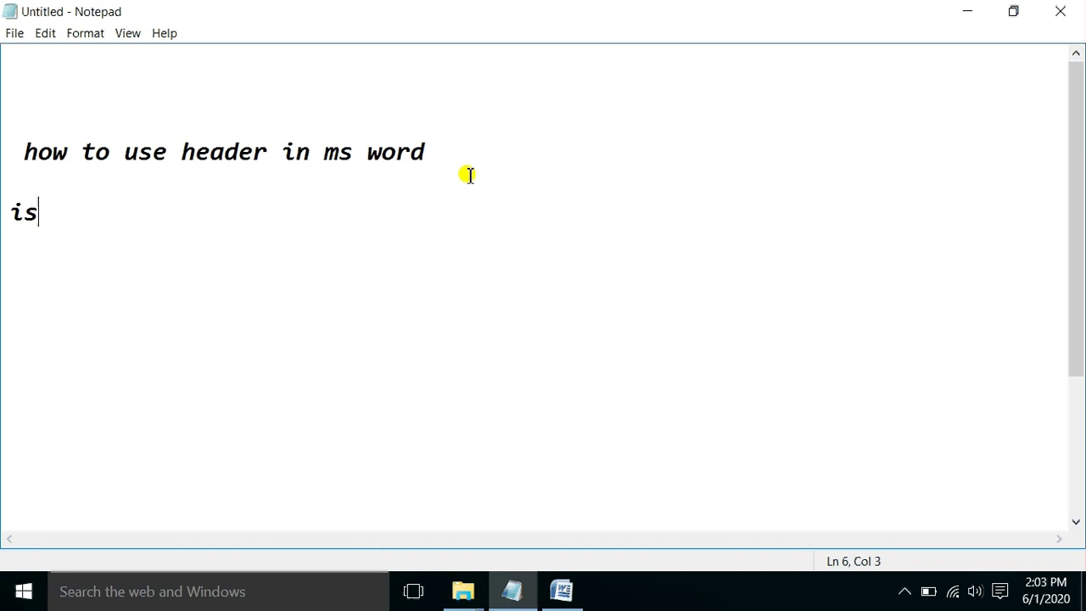
type("y")
key("BackSpace")
key("BackSpace")
type("t ")
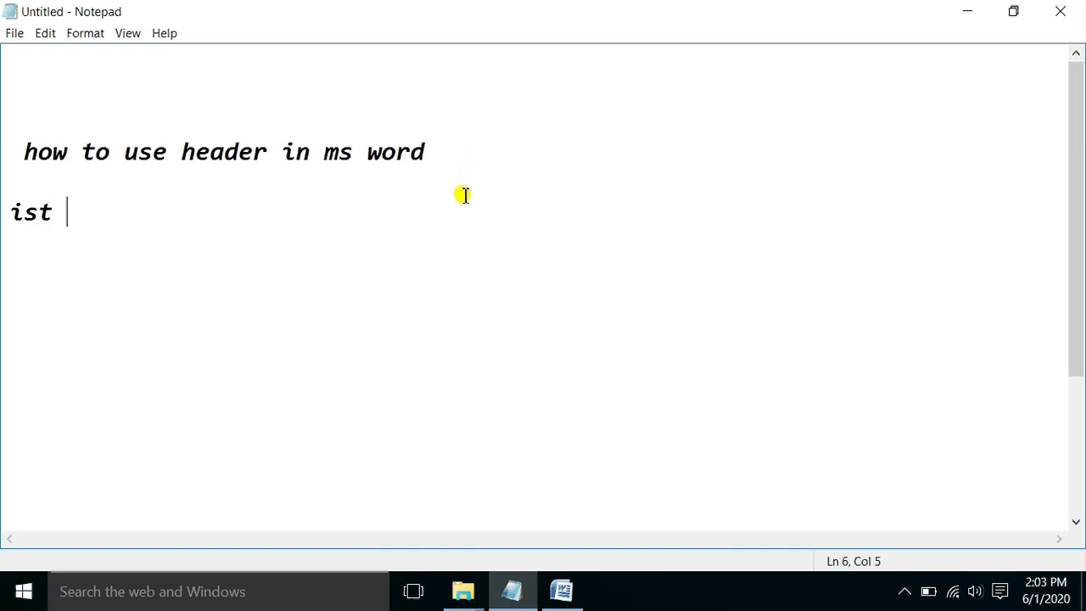
type("u seen i ")
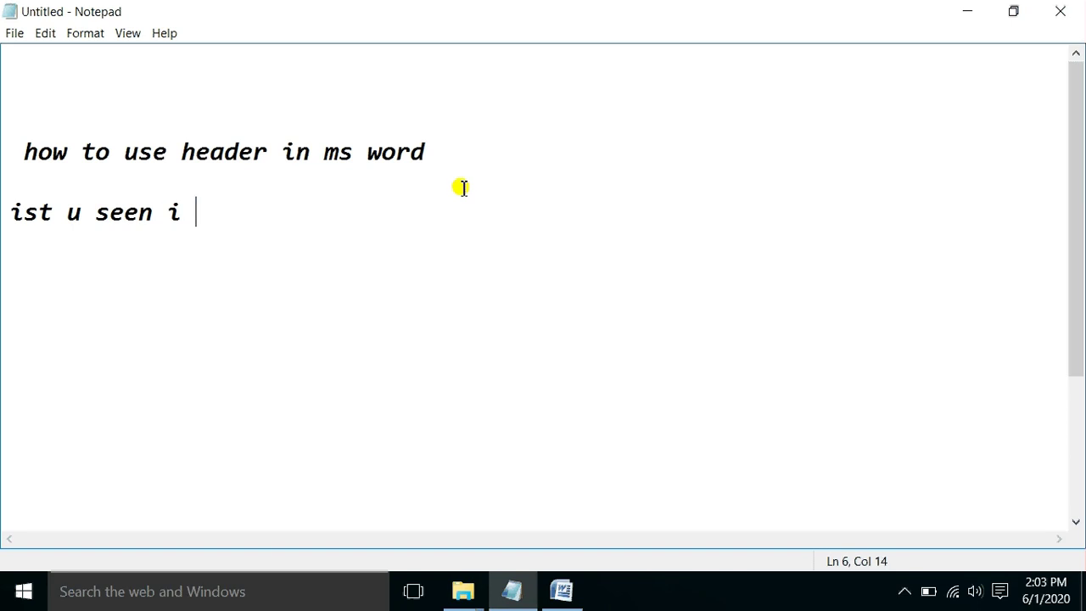
type("double cli")
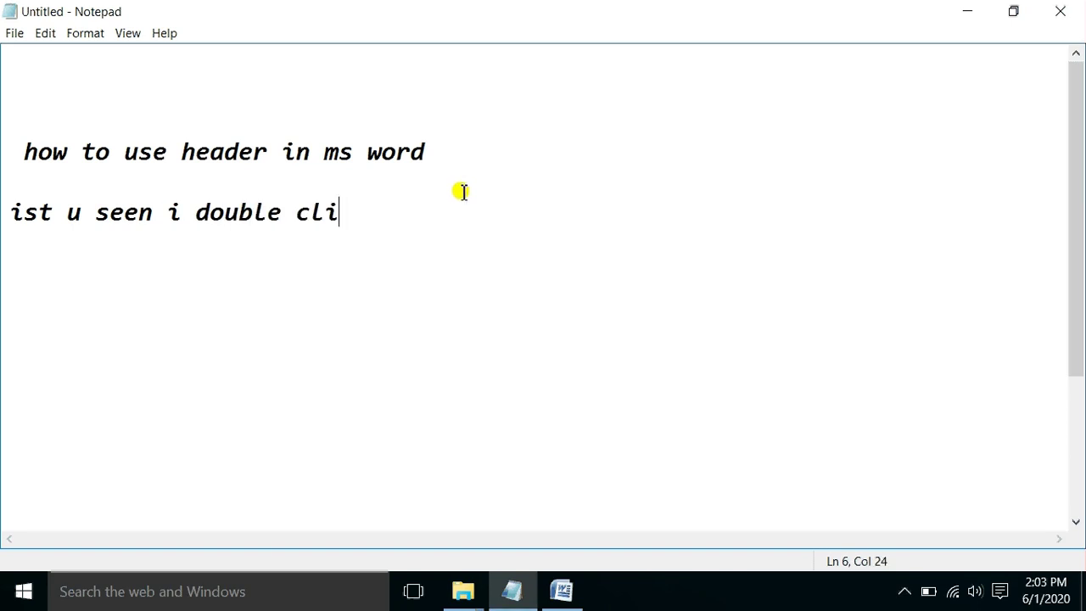
type("ck")
key("BackSpace")
type("ck on")
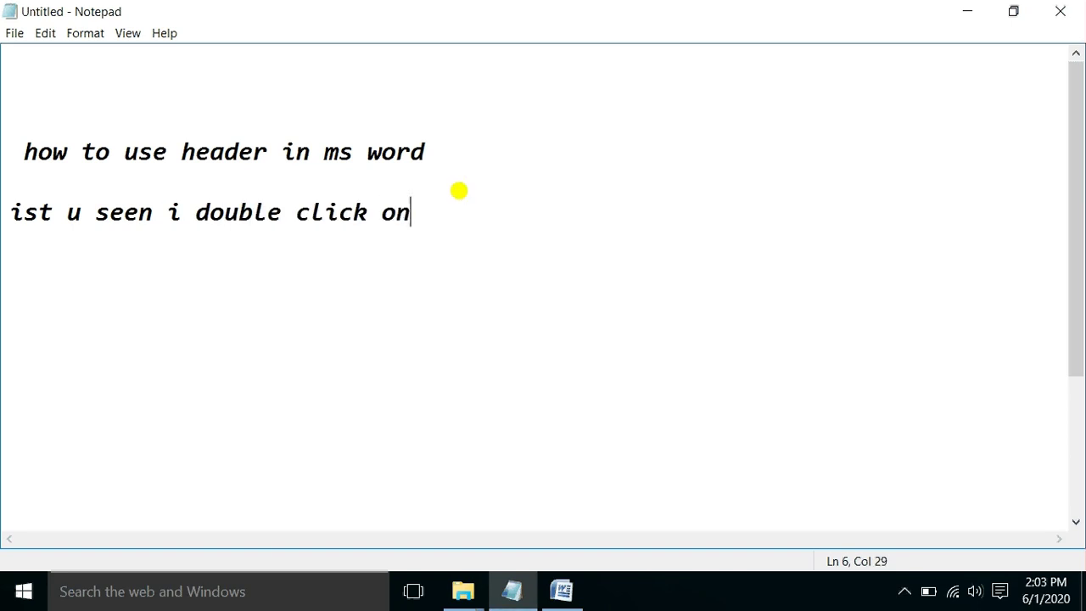
type(" the ")
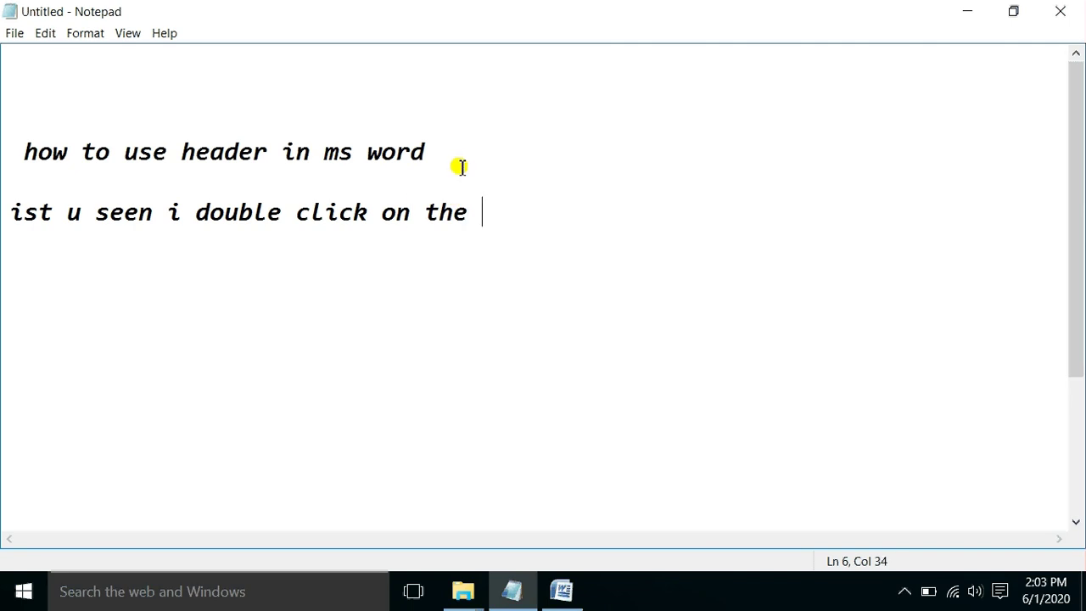
type("page ")
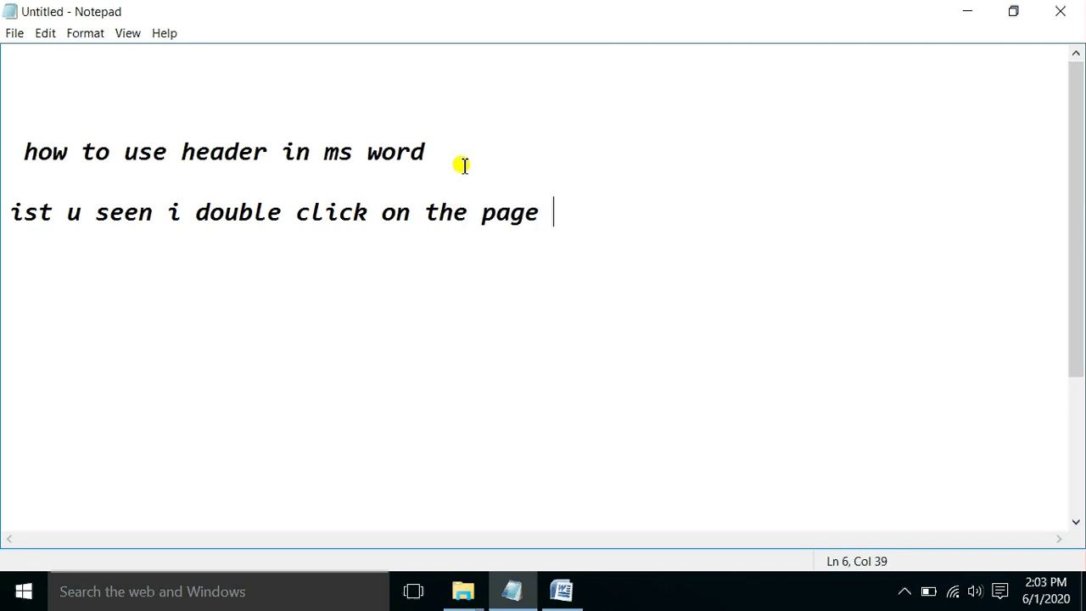
type("its ")
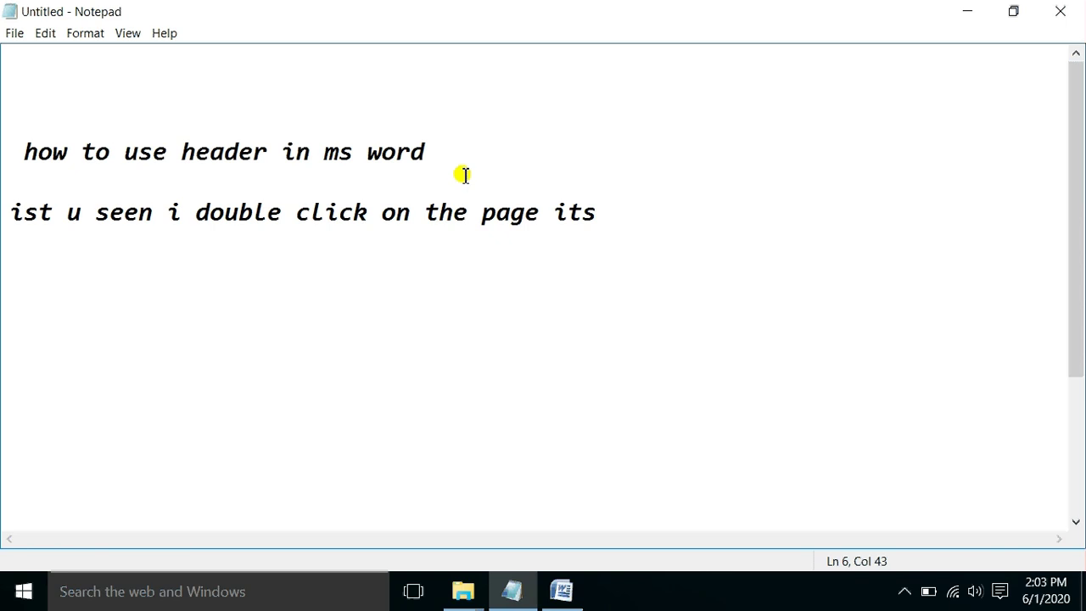
type("shows he")
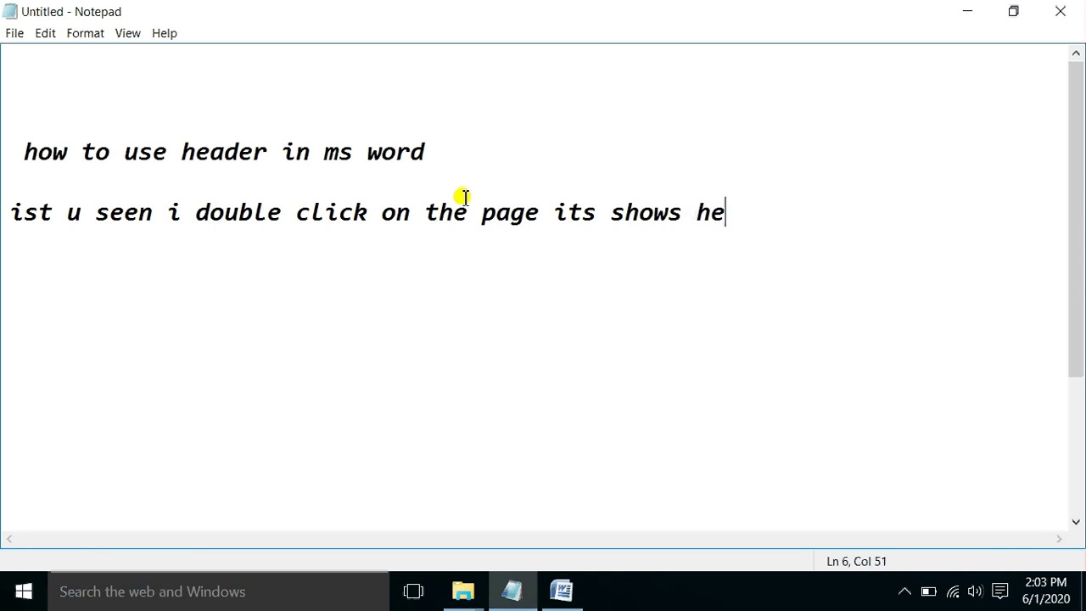
type("ad and")
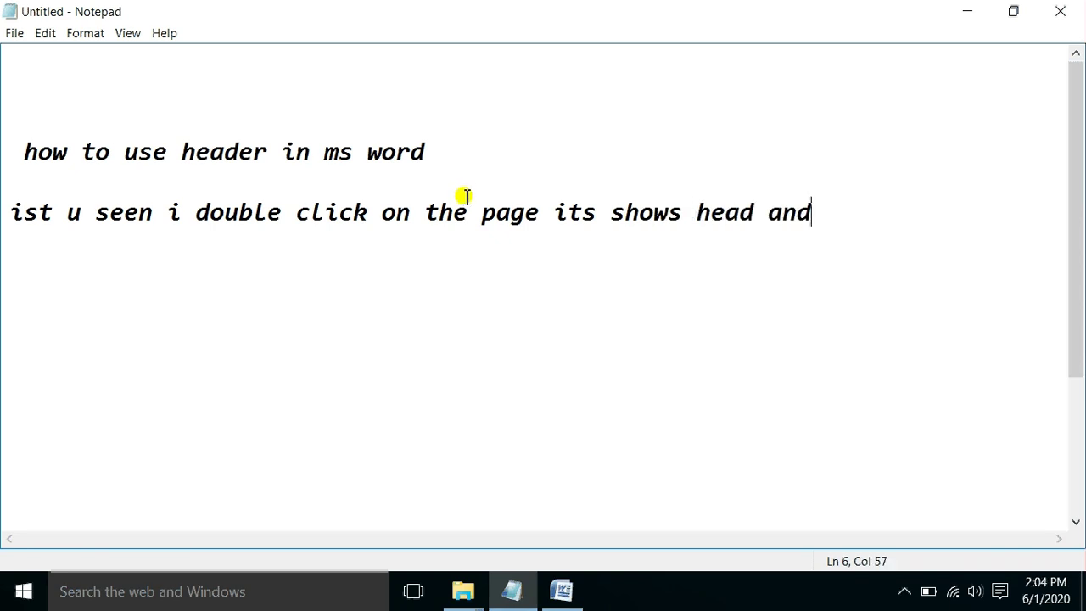
key("BackSpace")
key("BackSpace")
key("BackSpace")
key("BackSpace")
type("er")
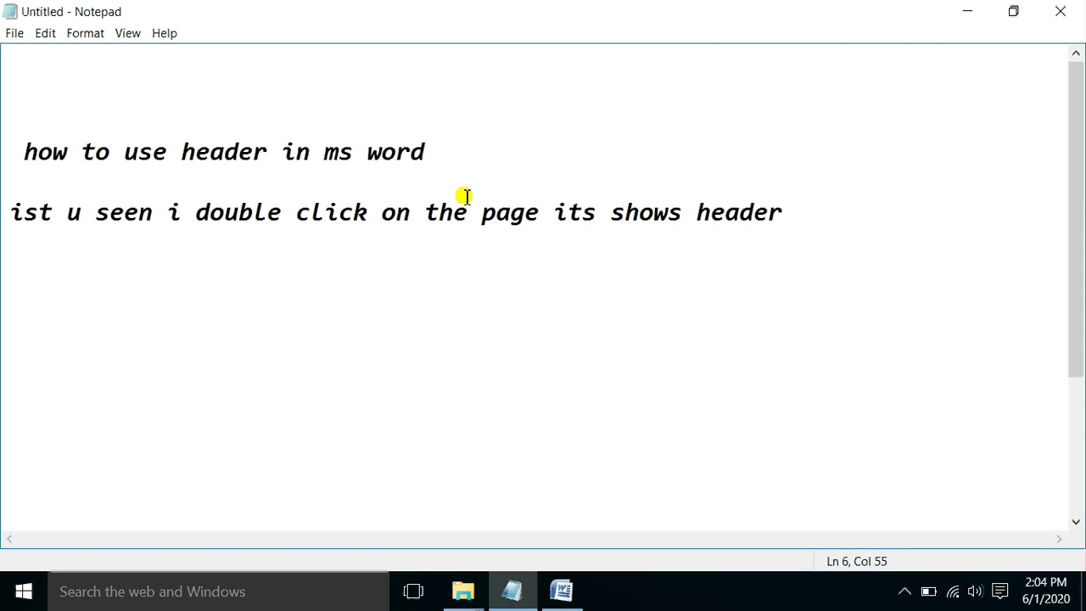
After a blank line, add 'now i shows u second way to add header in doc'
key("Return")
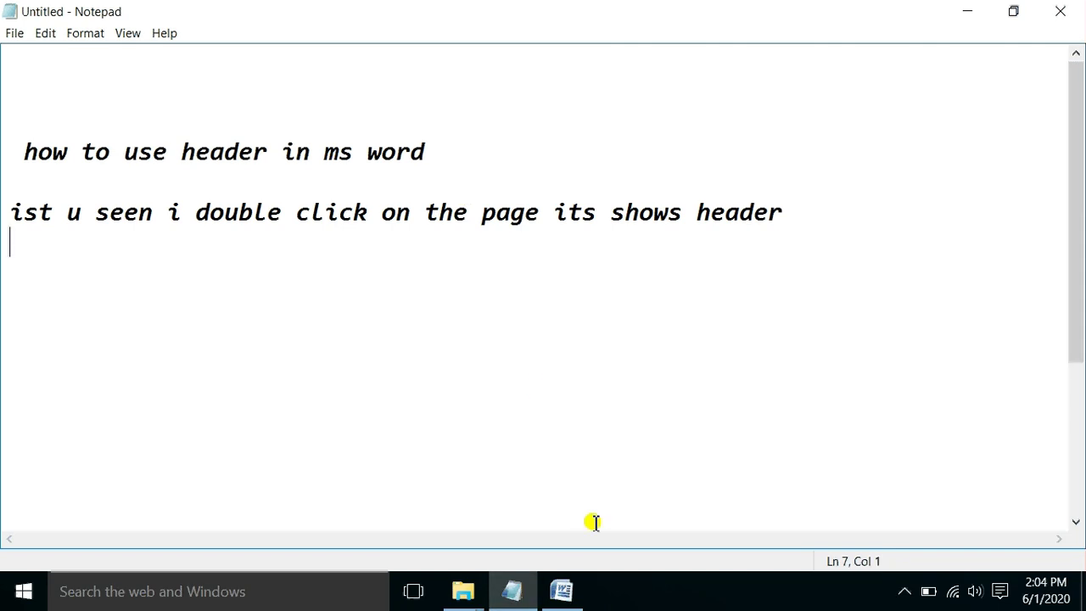
key("Return")
type("now i ")
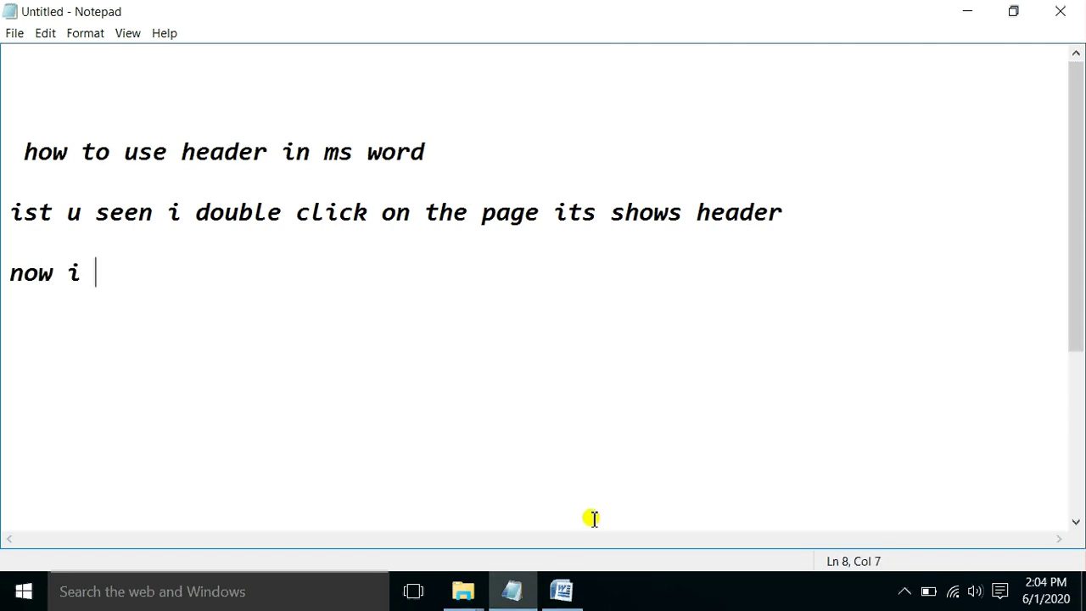
type("shows")
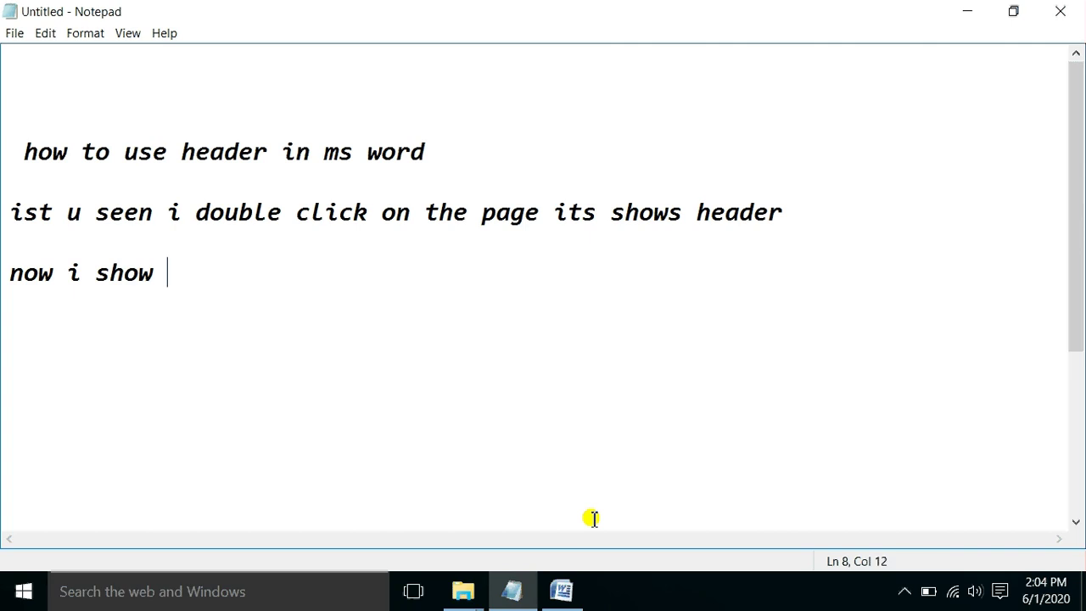
key("BackSpace")
type("s u s")
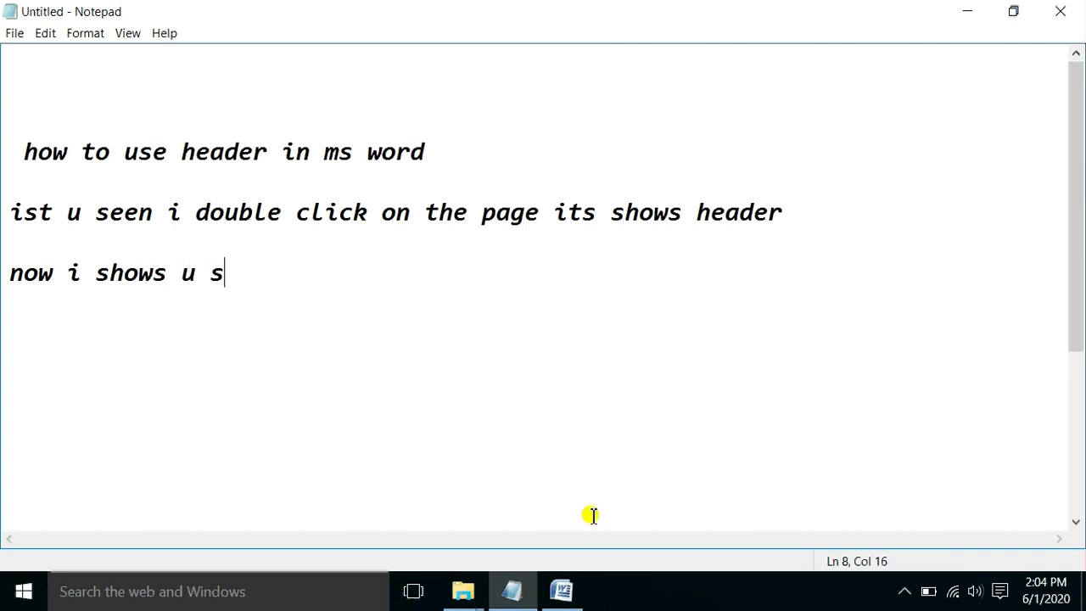
type("eco")
key("BackSpace")
type("cond ")
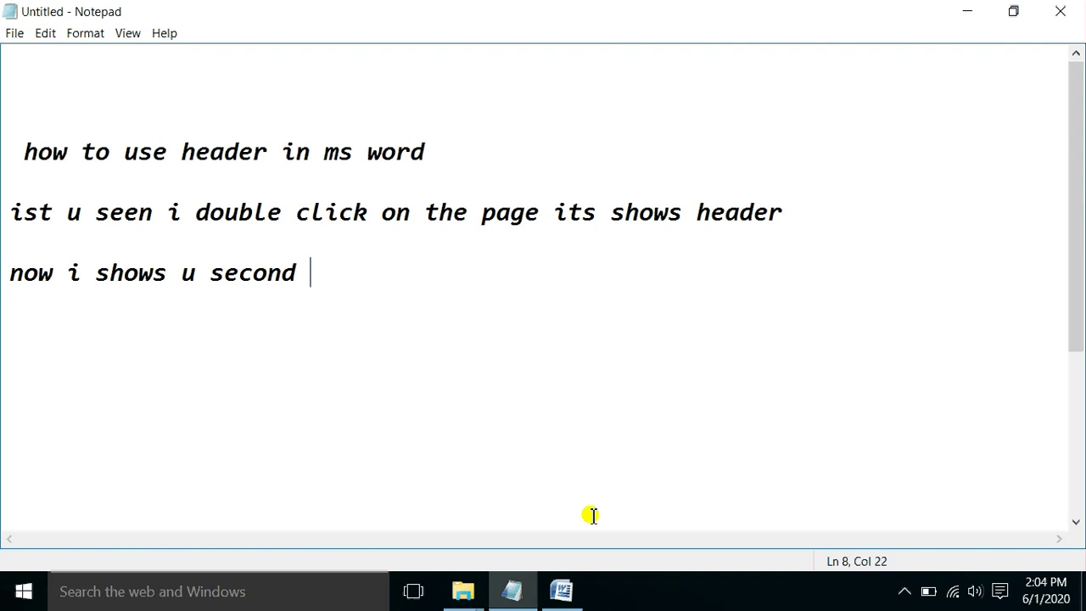
type("way to ")
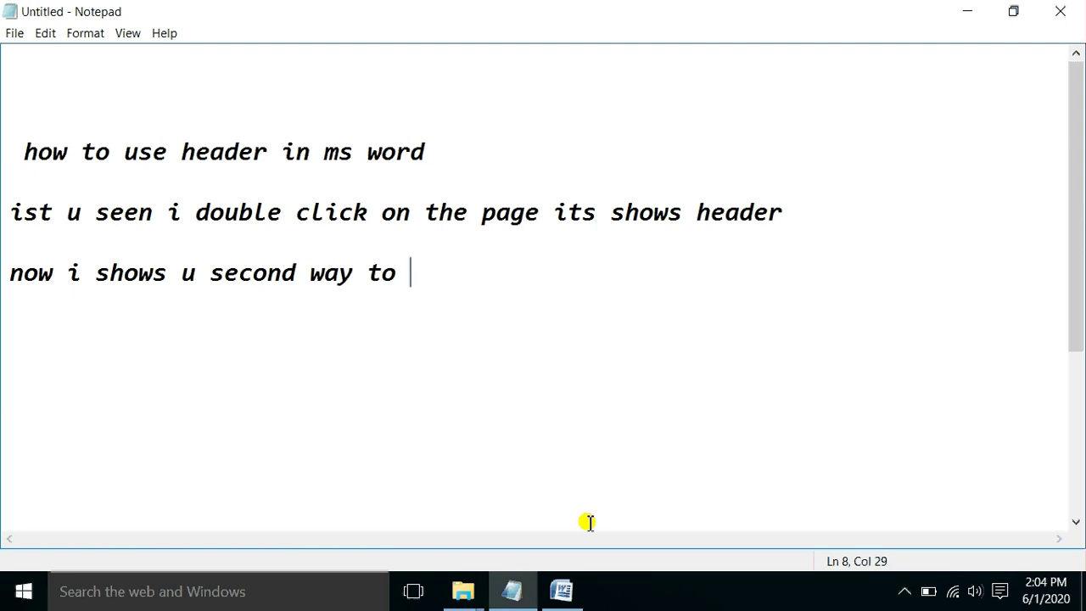
type("add hea")
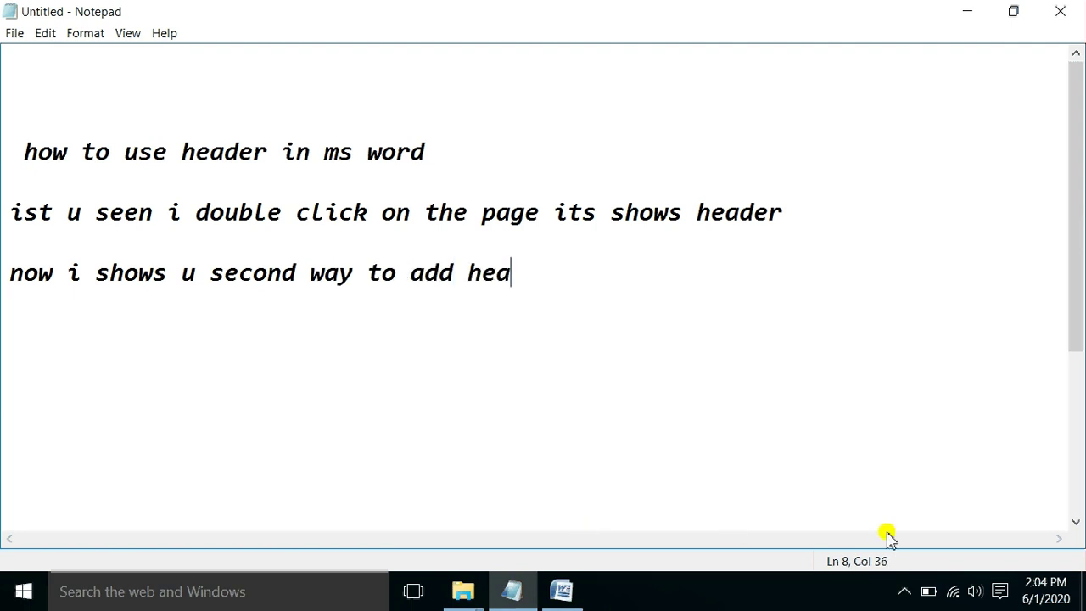
type("der in ")
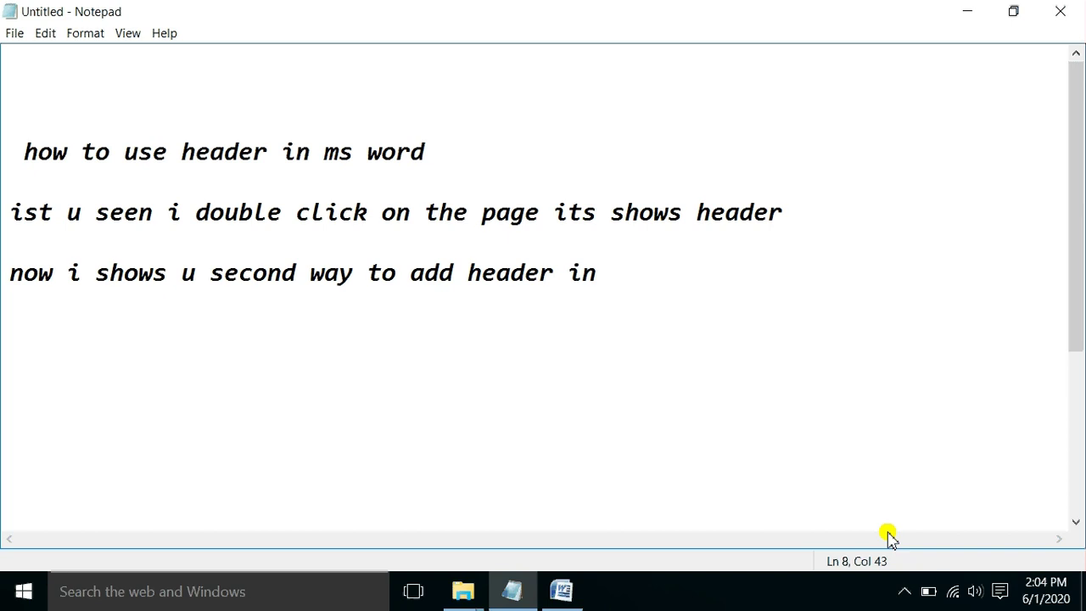
type("doc")
Close the open header and insert a Blank built-in header from the Insert tab
left_click(558, 589)
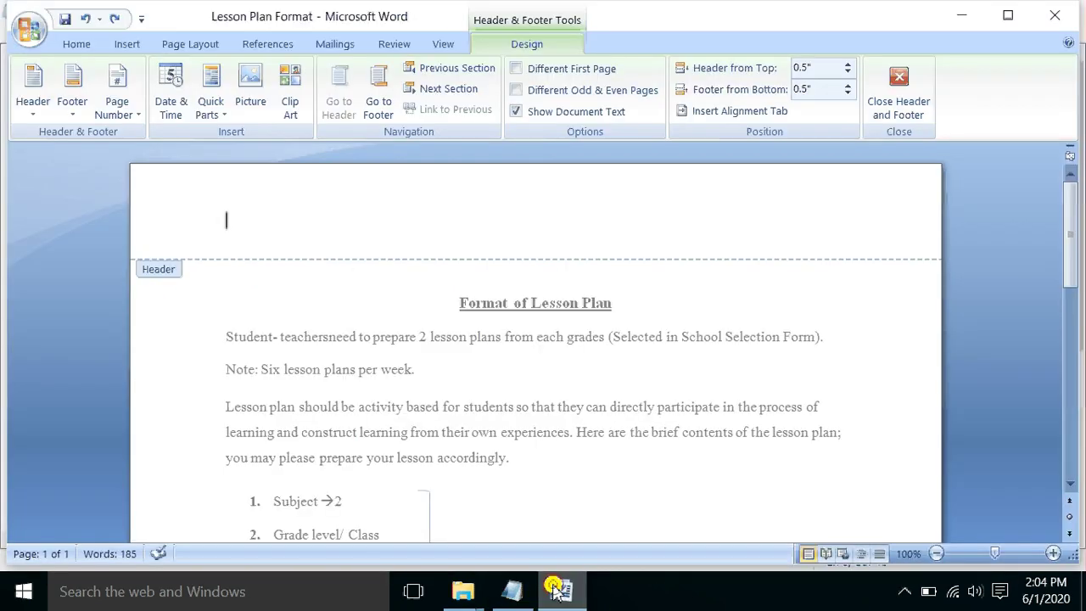
double_click(269, 280)
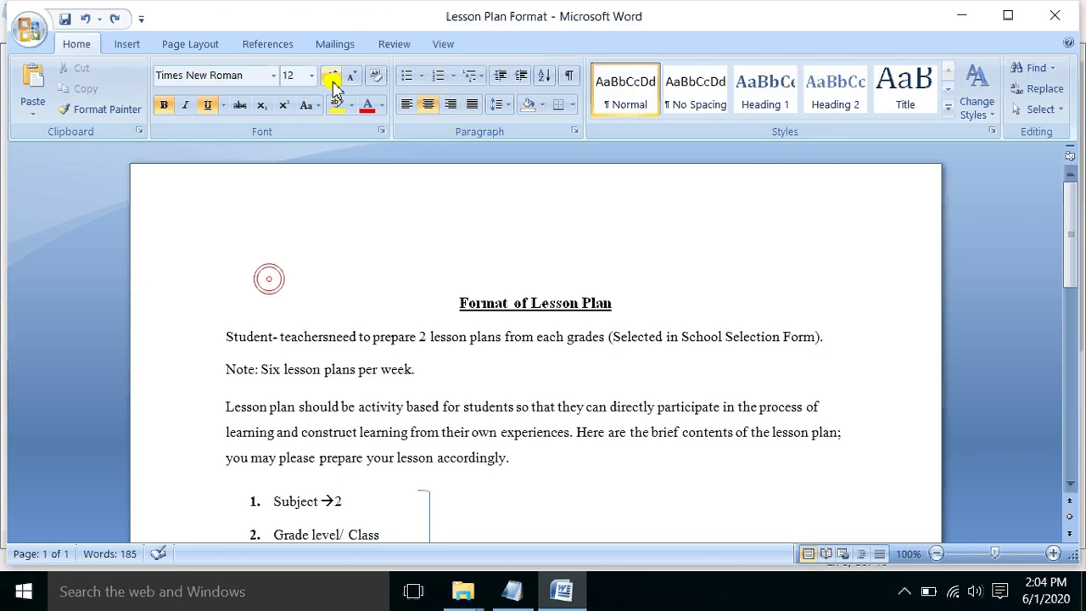
left_click(131, 44)
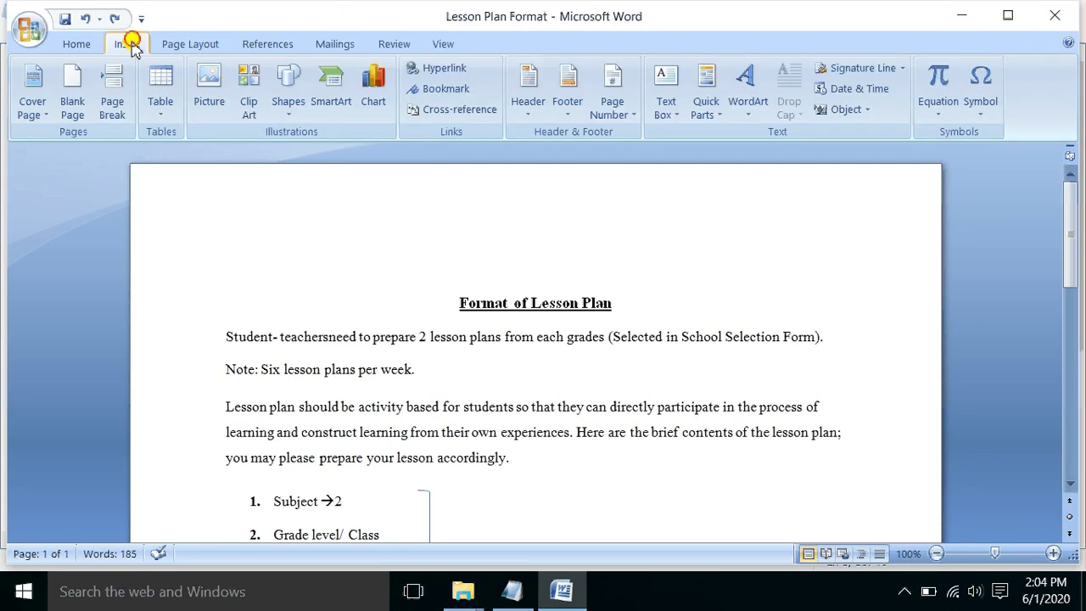
left_click(529, 119)
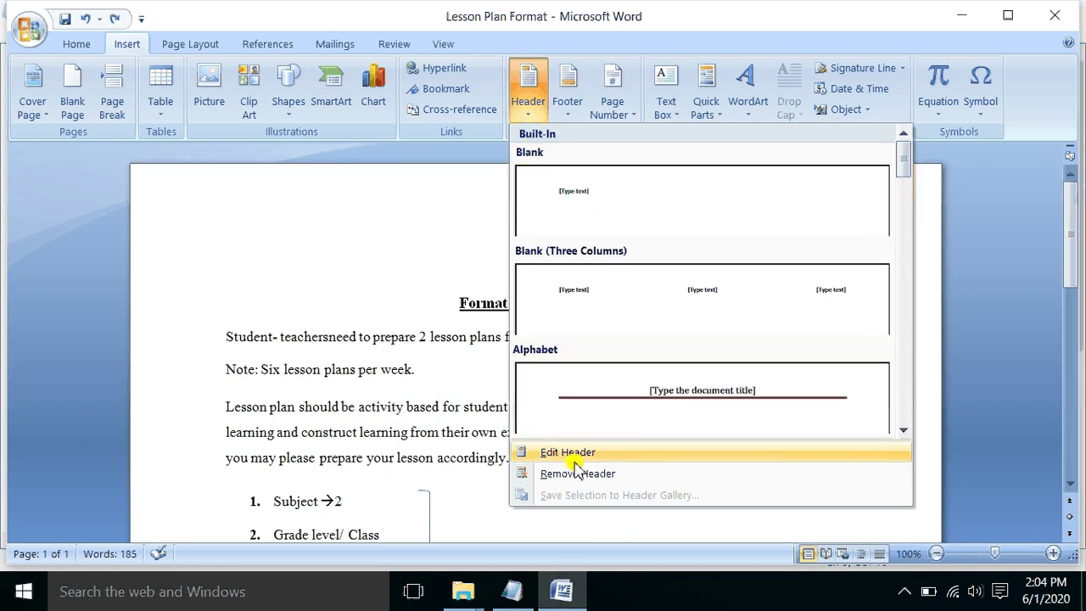
left_click(623, 212)
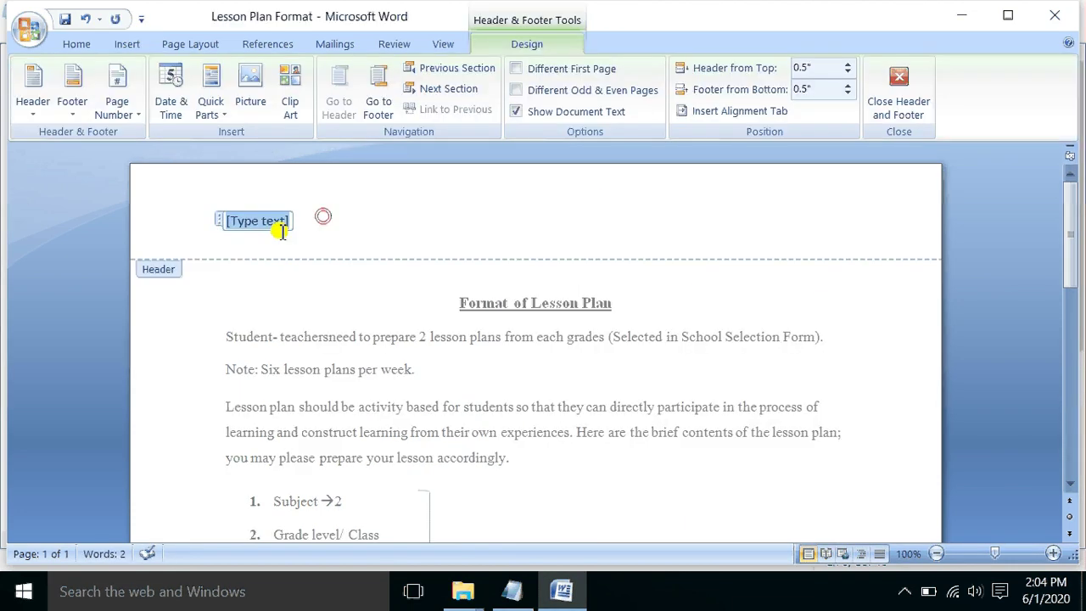
Replace the header placeholder with 'page no 1' and close header editing
left_click(259, 221)
left_click(364, 244)
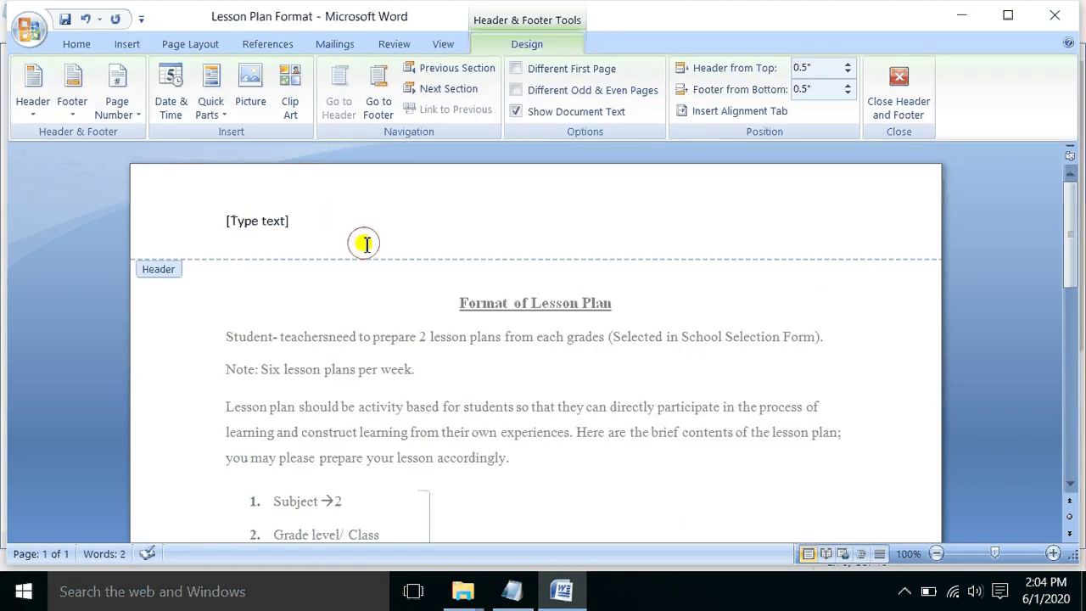
left_click(364, 243)
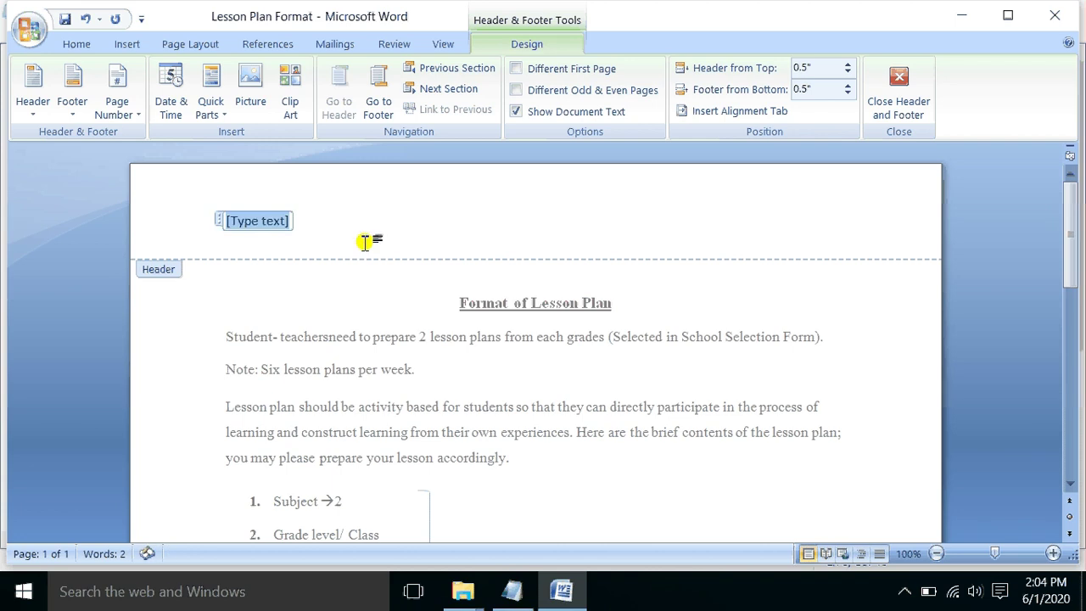
key("Delete")
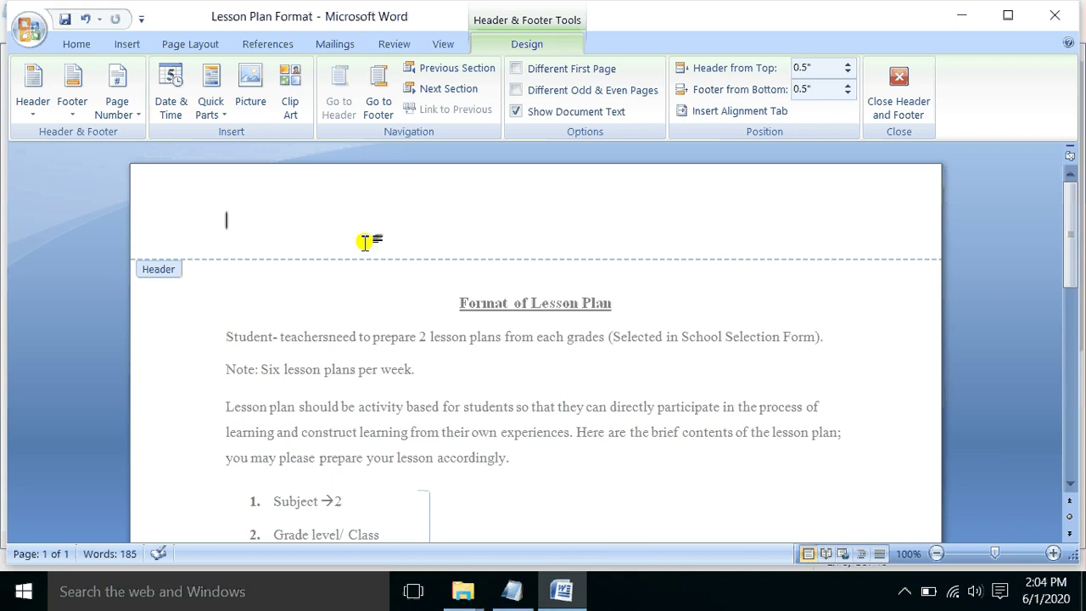
type("pag")
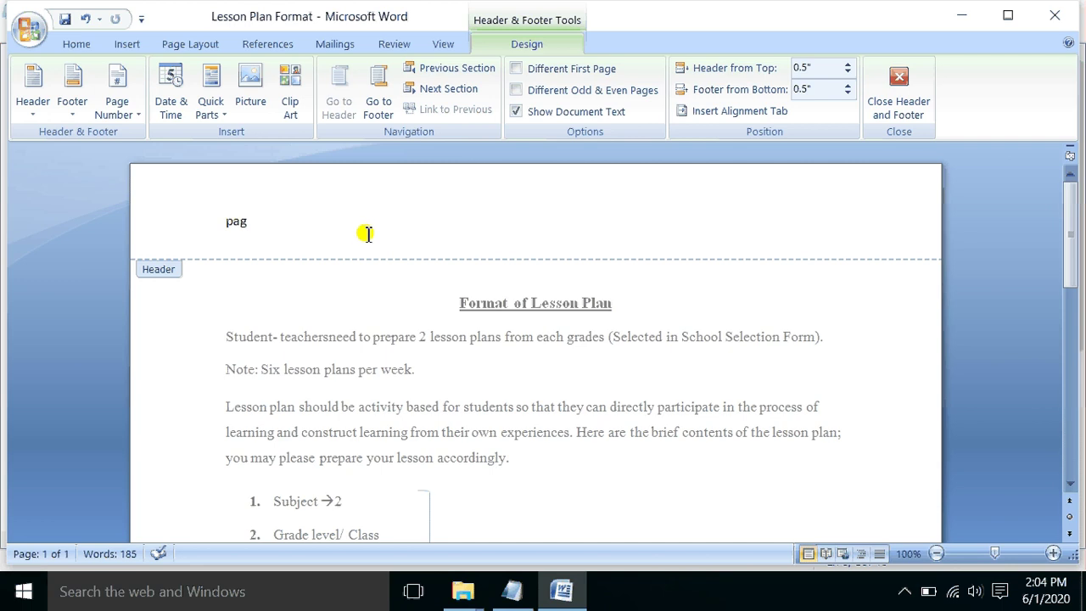
type("e no 1")
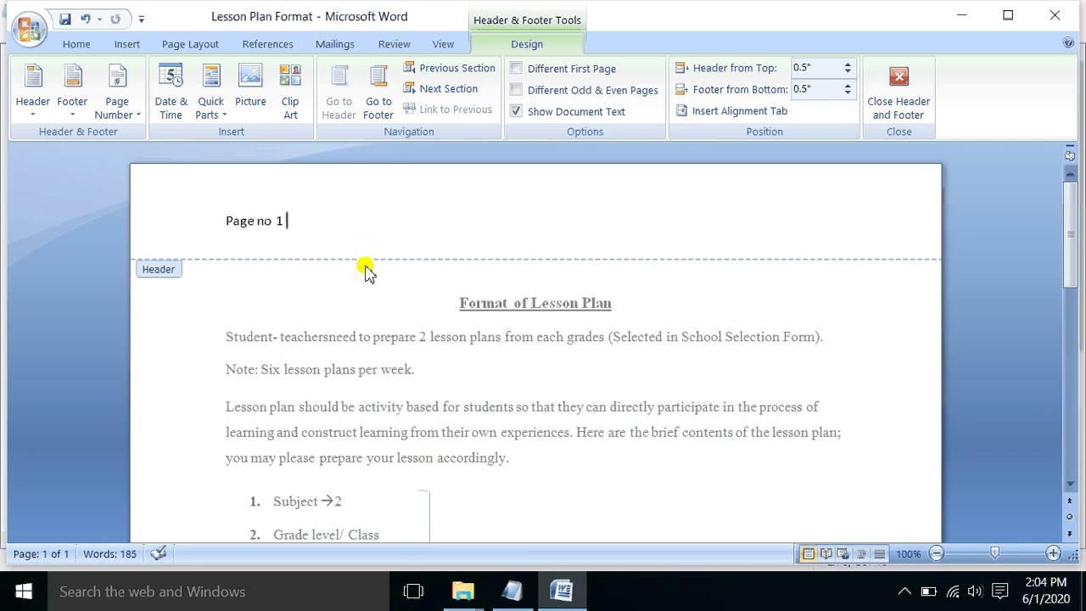
double_click(354, 293)
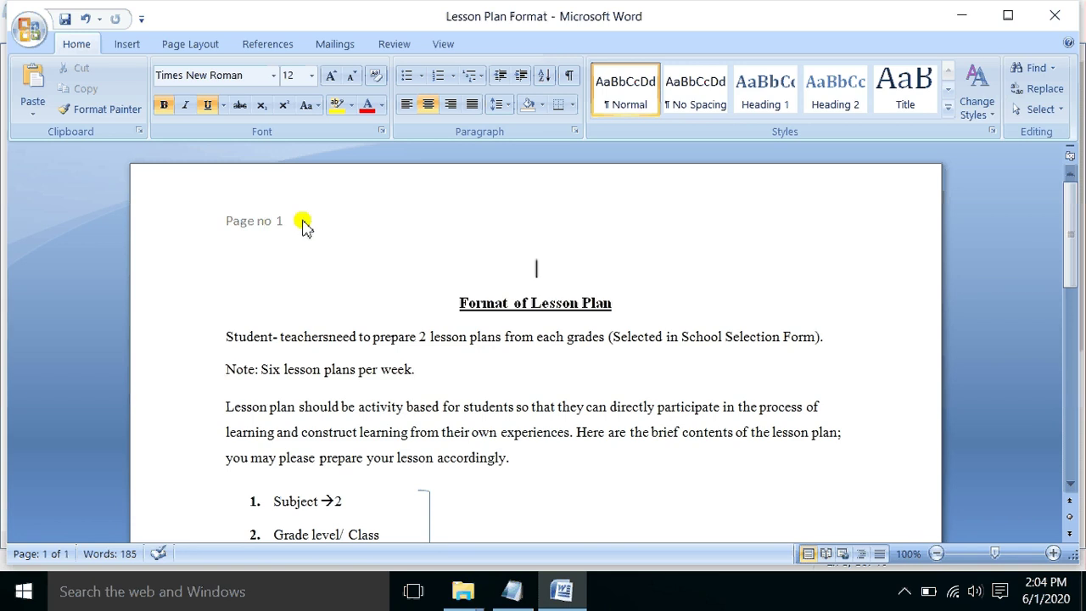
Replace the header's 'Page no 1' with the author's name, then reopen the header
left_click(303, 222)
double_click(302, 222)
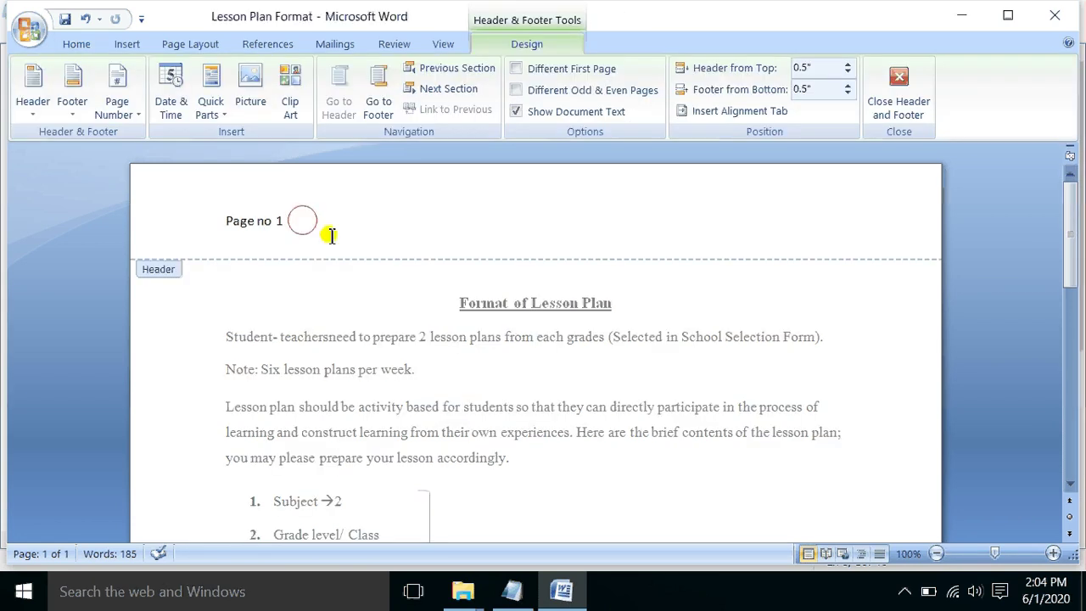
left_click_drag(327, 230, 213, 213)
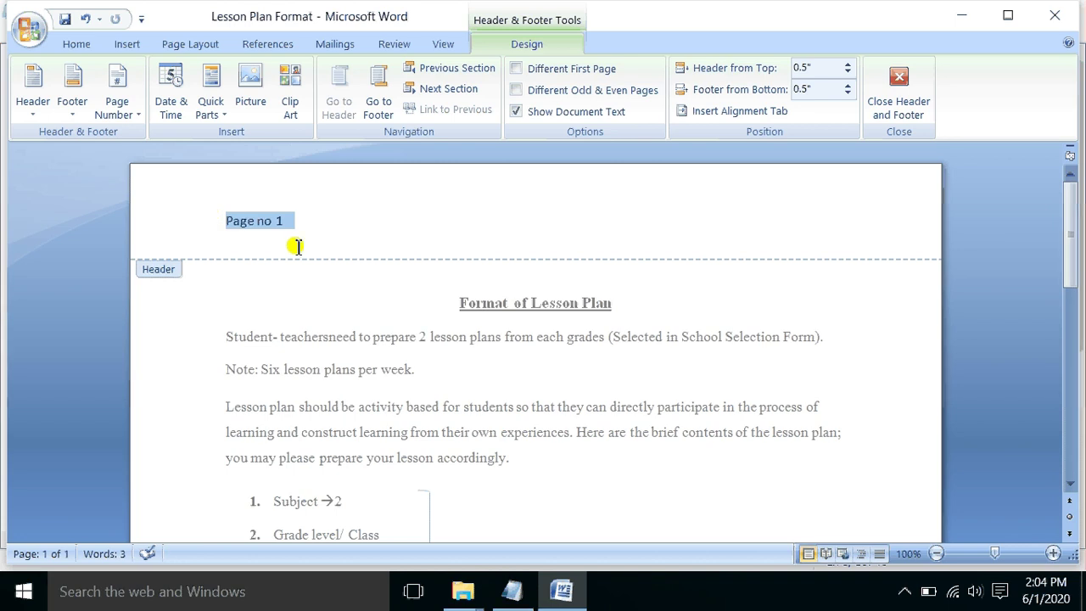
key("Delete")
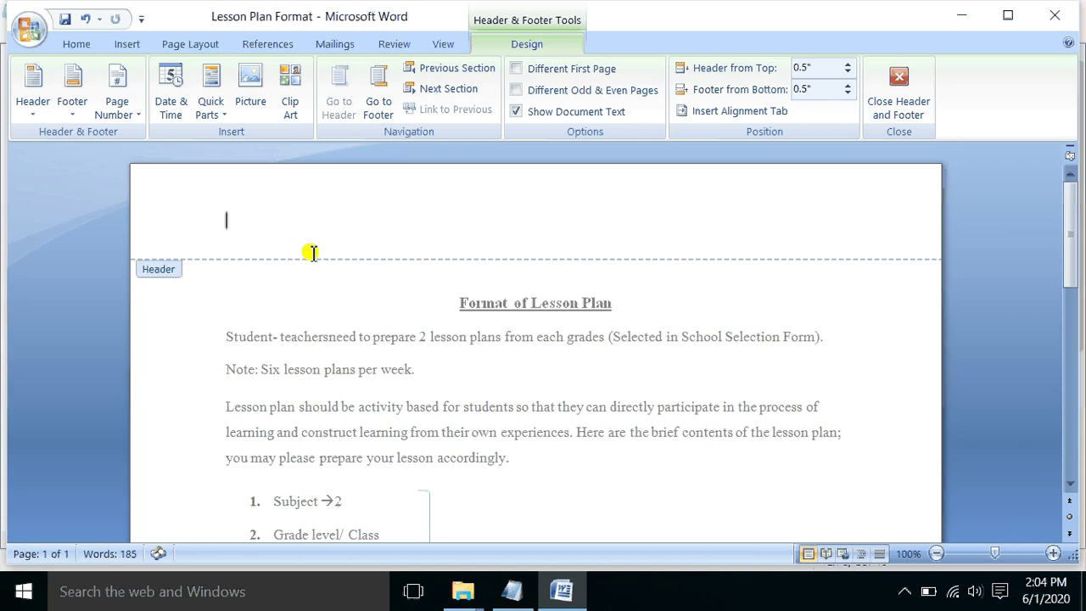
type("aut")
type("ohor")
key("BackSpace")
key("BackSpace")
key("BackSpace")
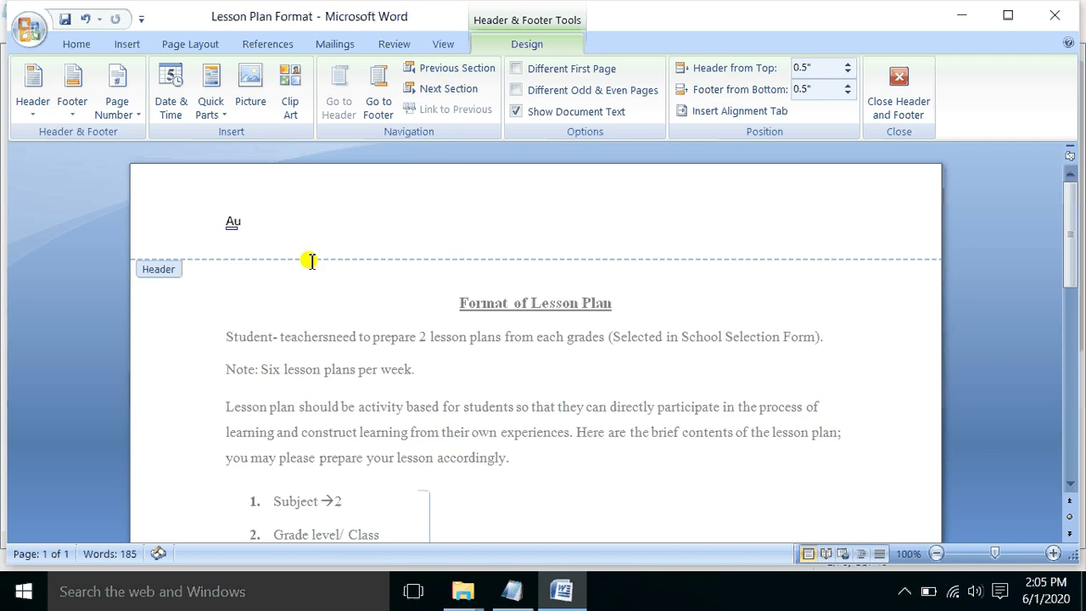
key("BackSpace")
key("BackSpace")
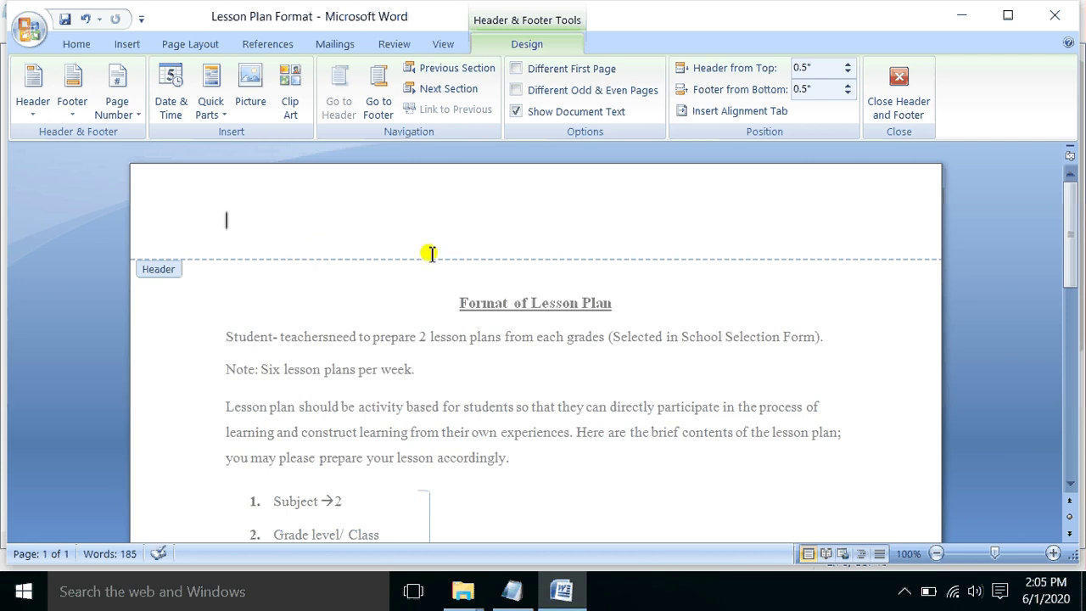
type("mubsher ")
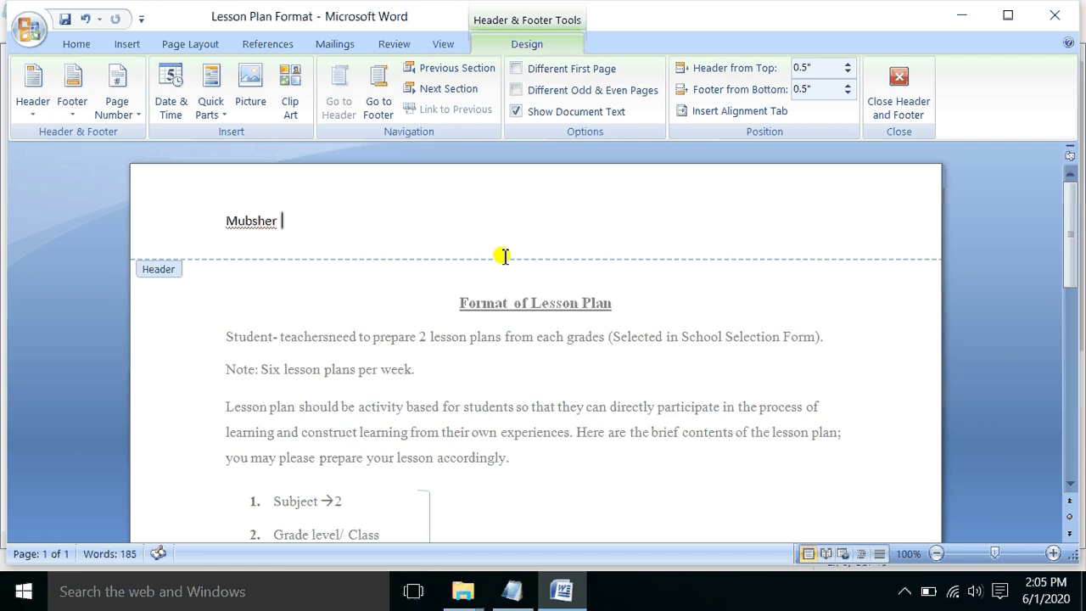
type("awan")
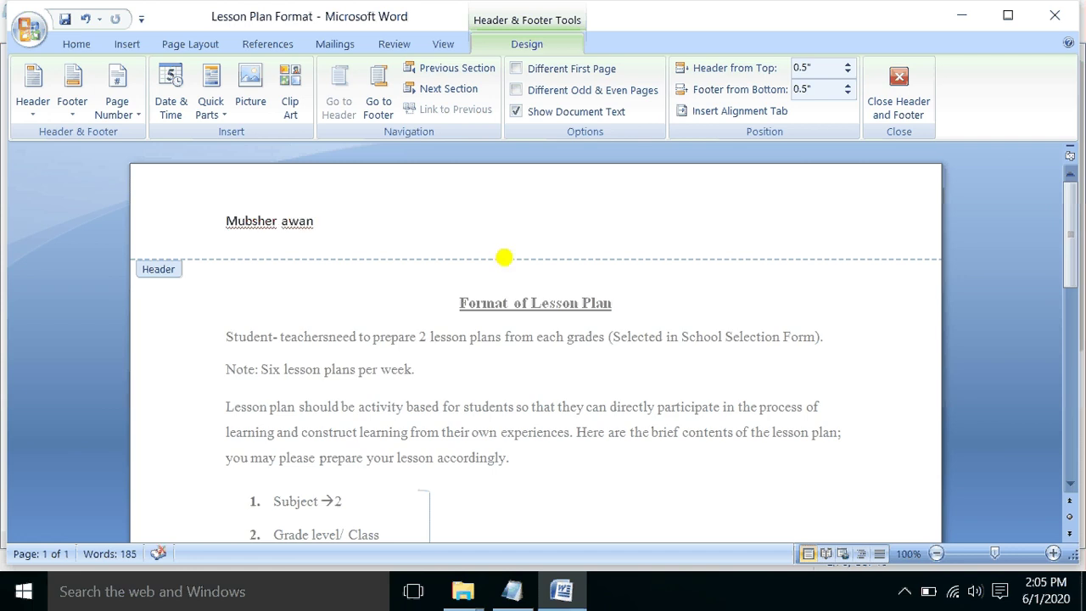
double_click(379, 297)
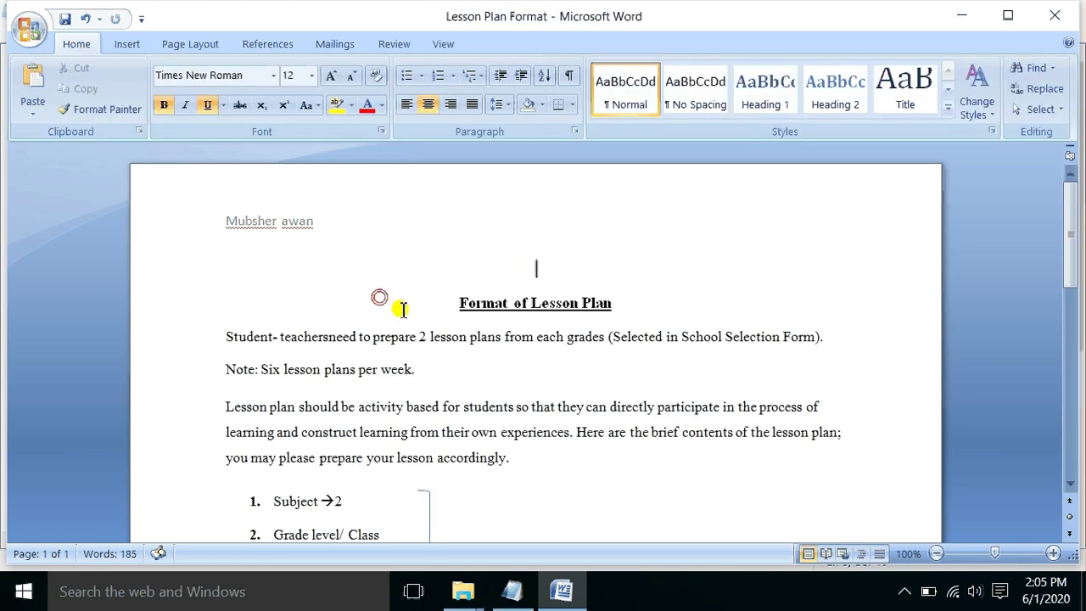
double_click(342, 225)
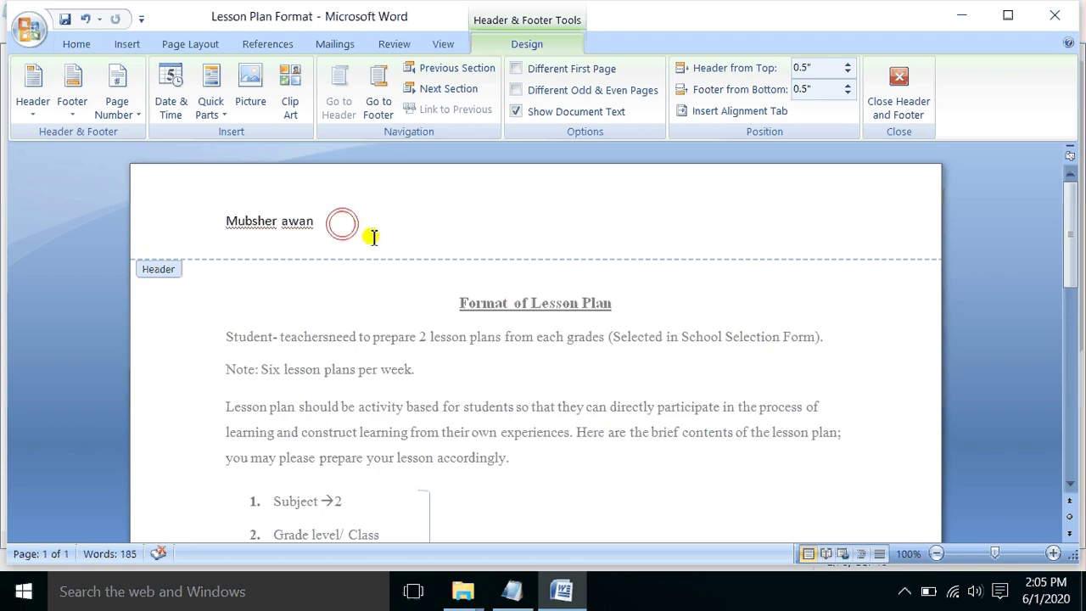
Replace the author's name in the header with the date 6/01/2020 and close the header
left_click(213, 236)
key("Delete")
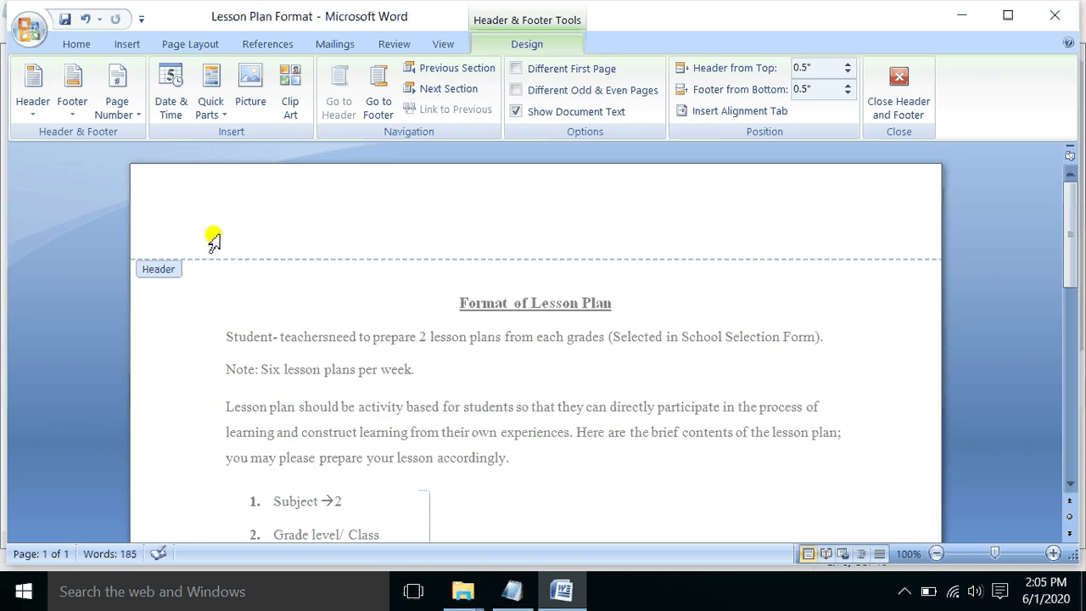
type("6")
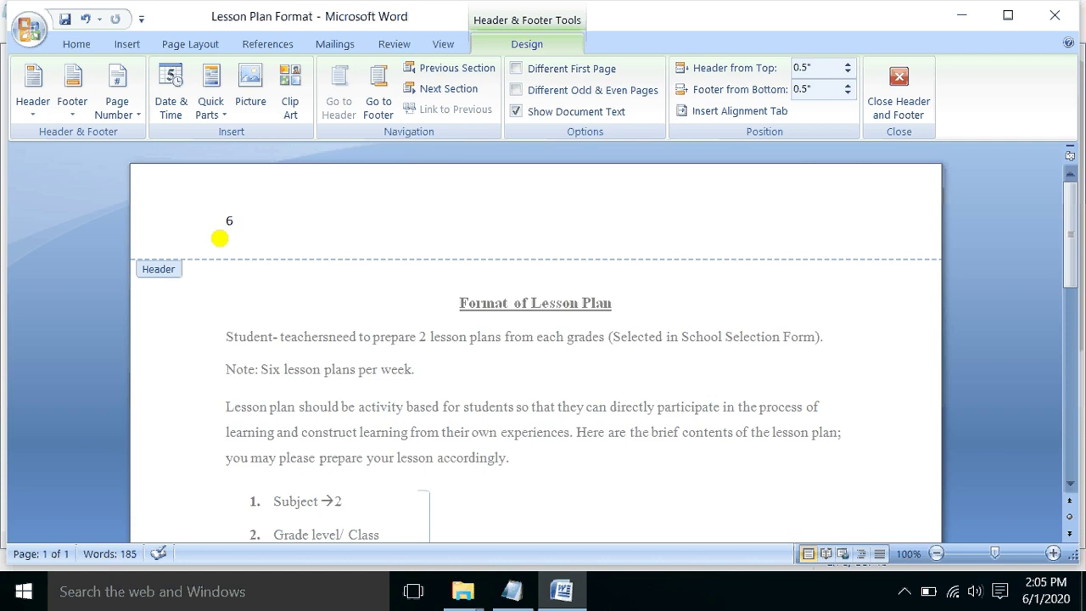
type("/")
type("0")
type("1/")
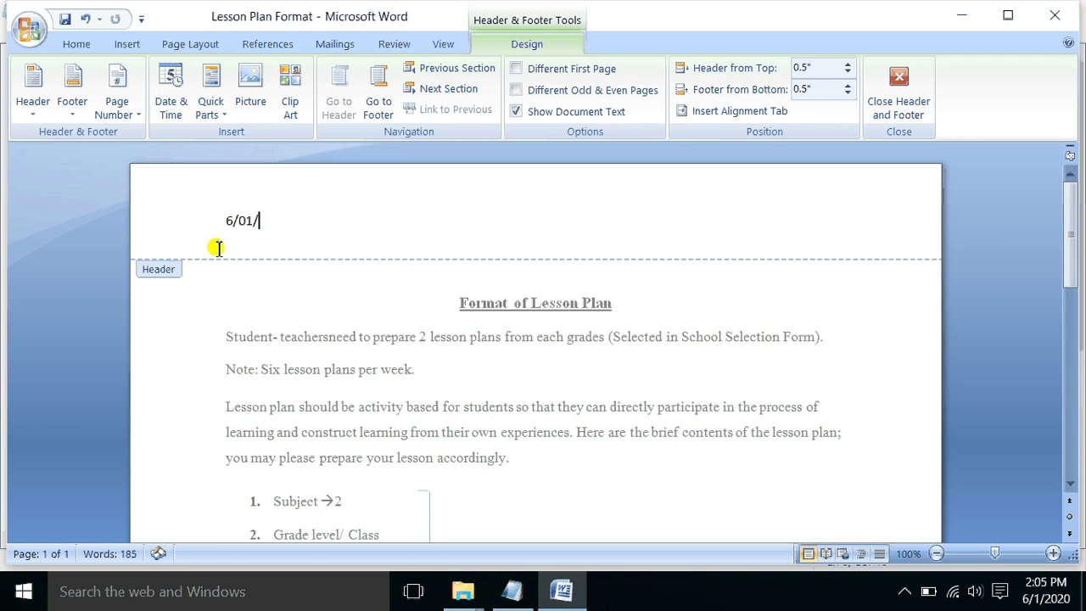
type("202")
type("0")
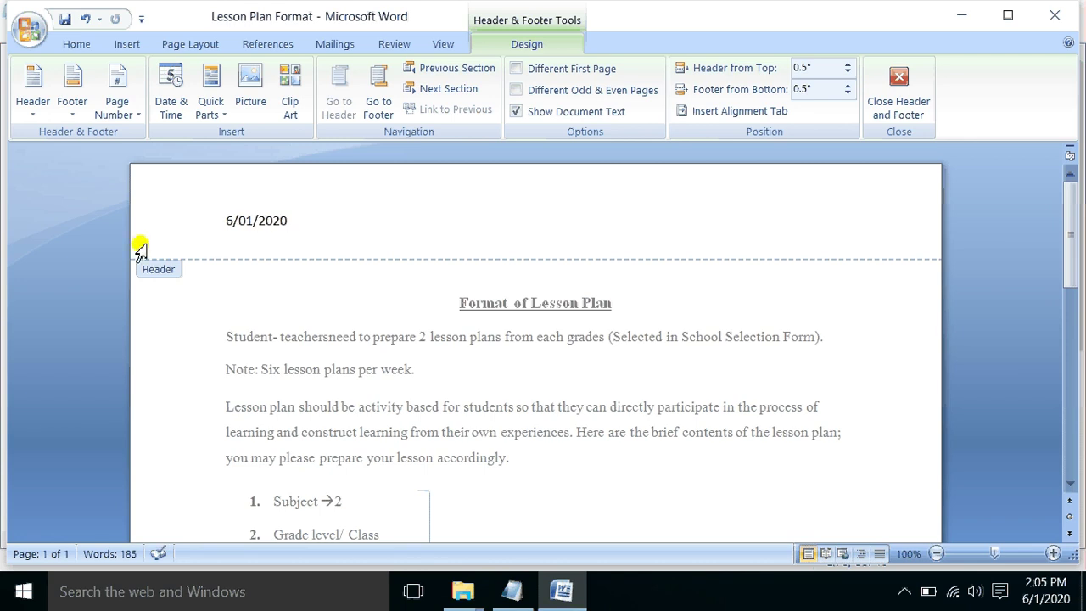
double_click(244, 290)
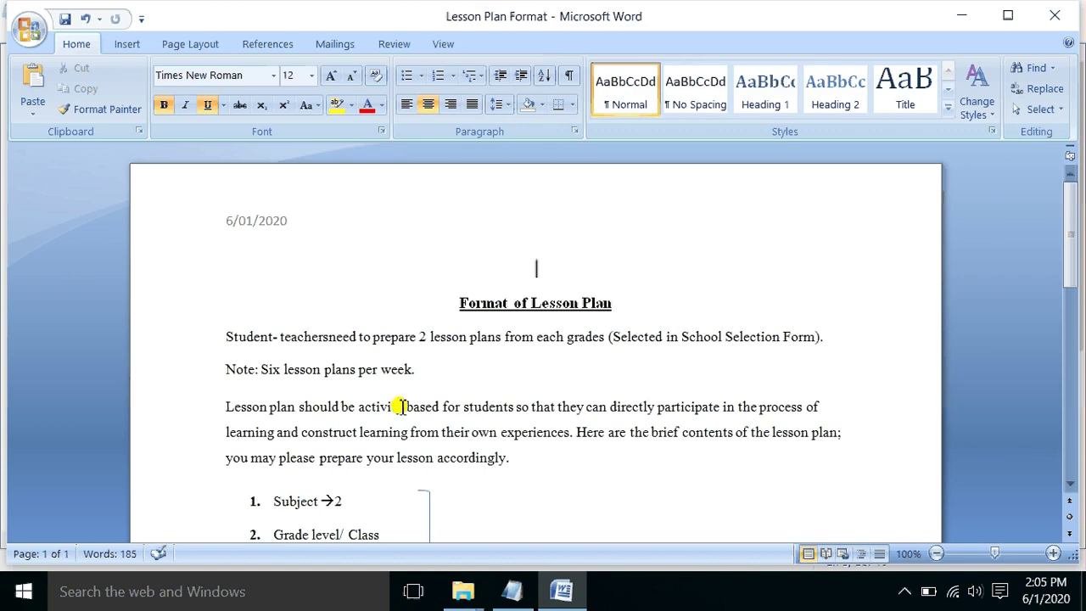
In Notepad, add the line 'as i shown u what you can write in header'
left_click(526, 597)
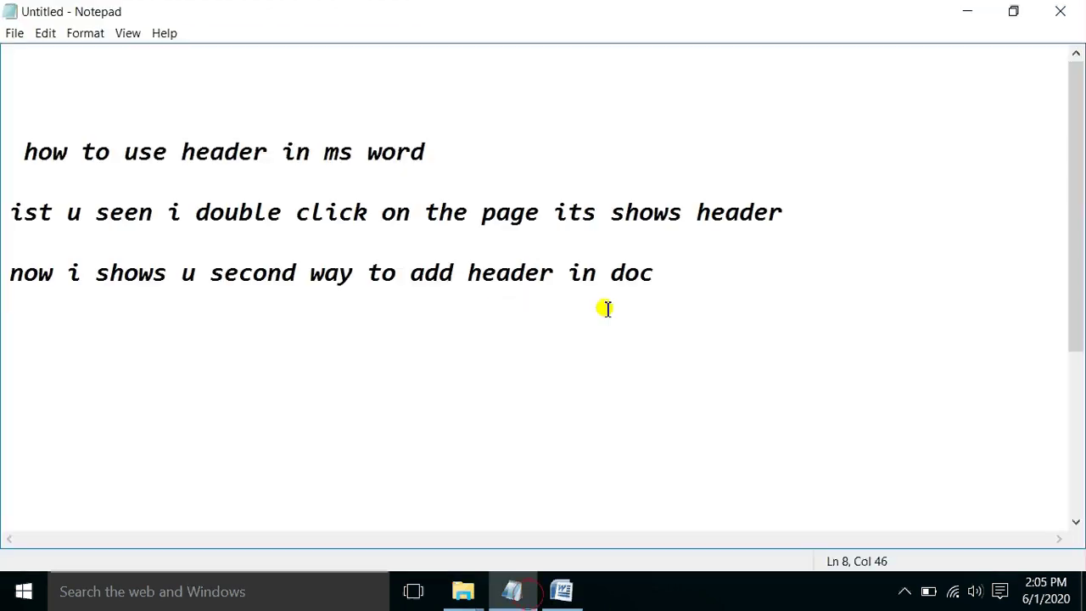
key("Return")
key("Return")
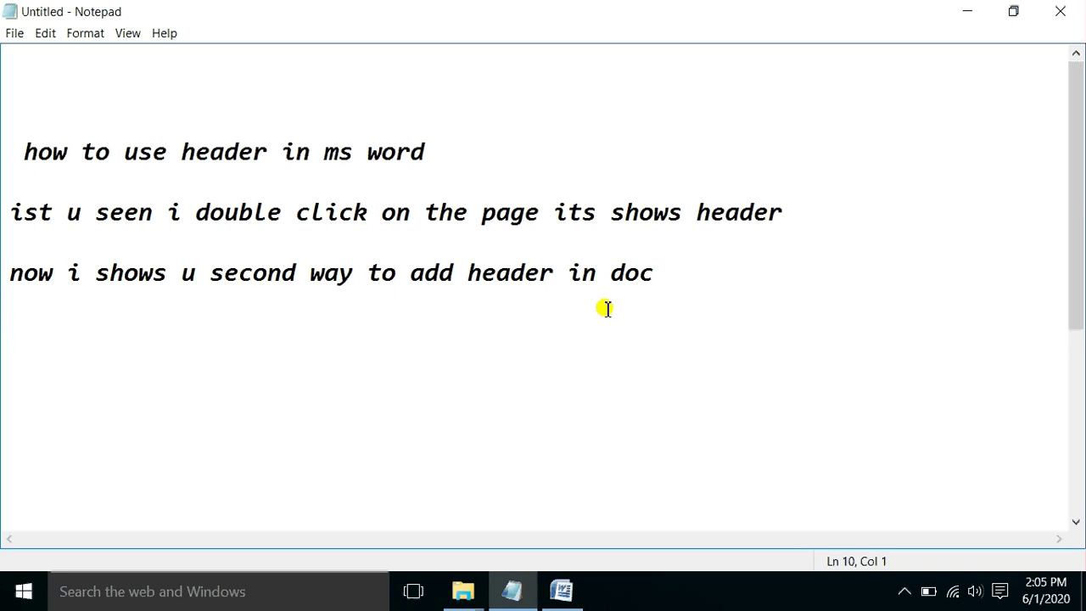
type("as i shown ")
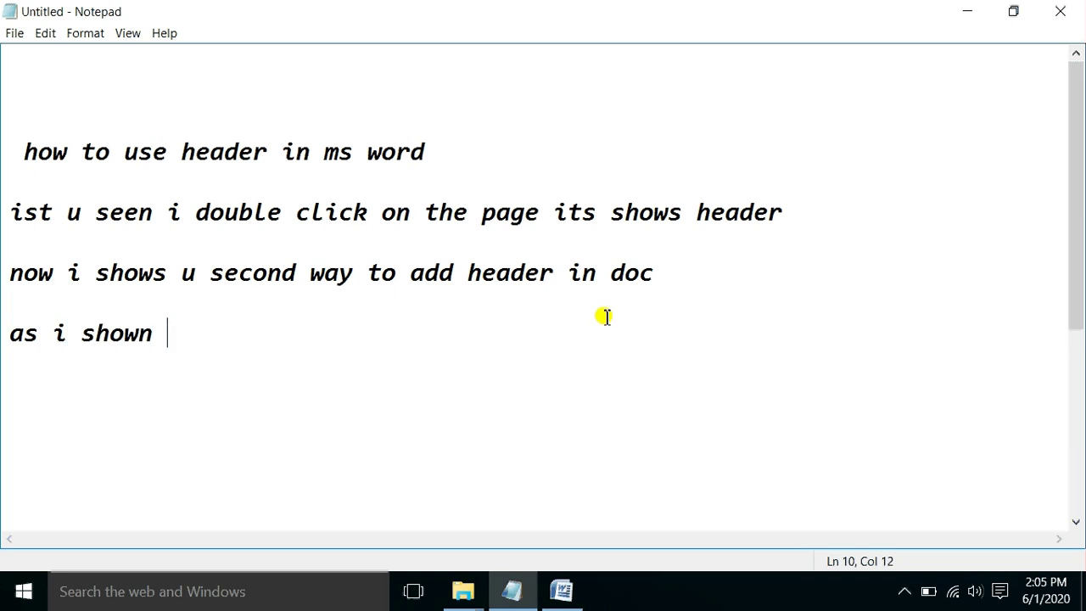
type("u wha")
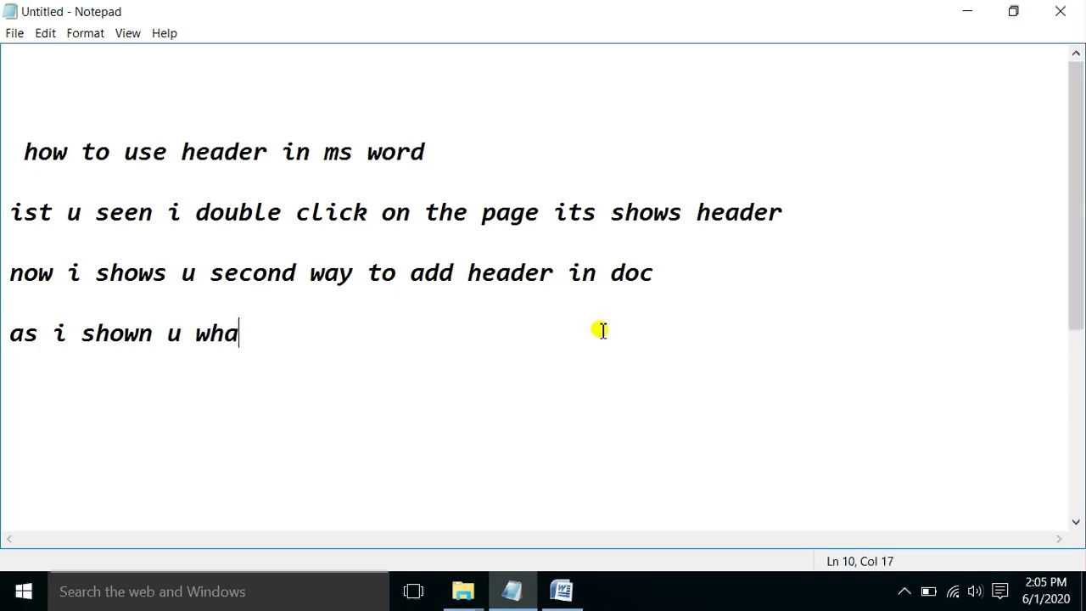
type("t you can ")
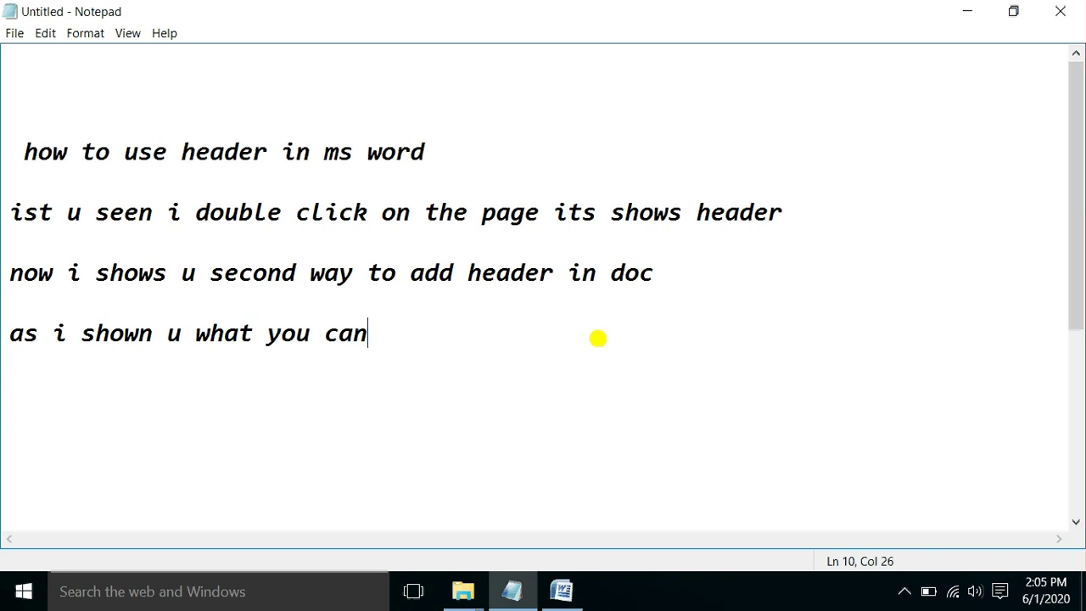
type("write ")
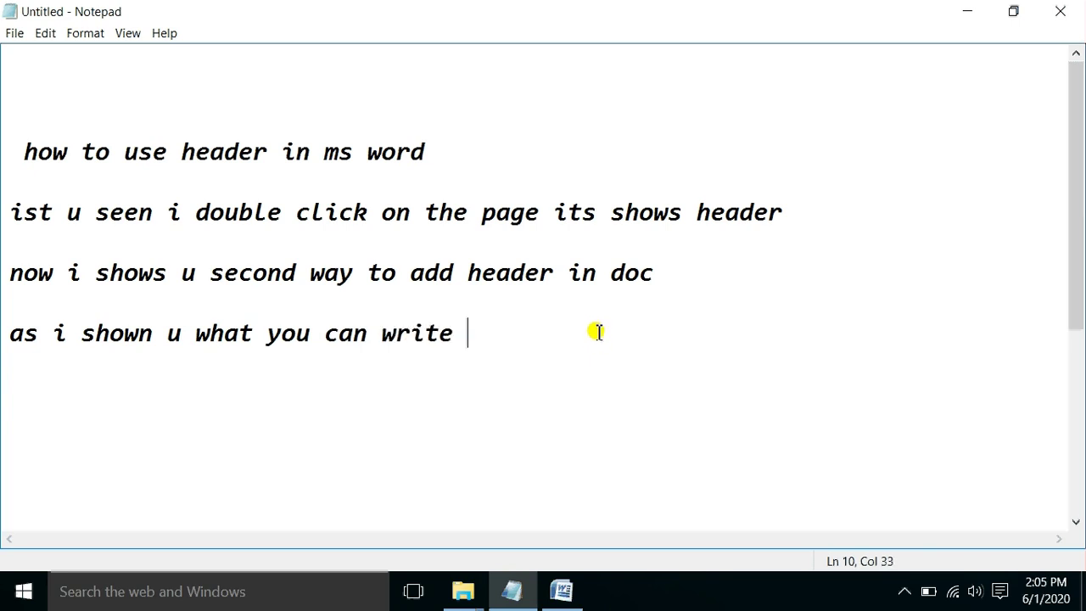
type("in hda")
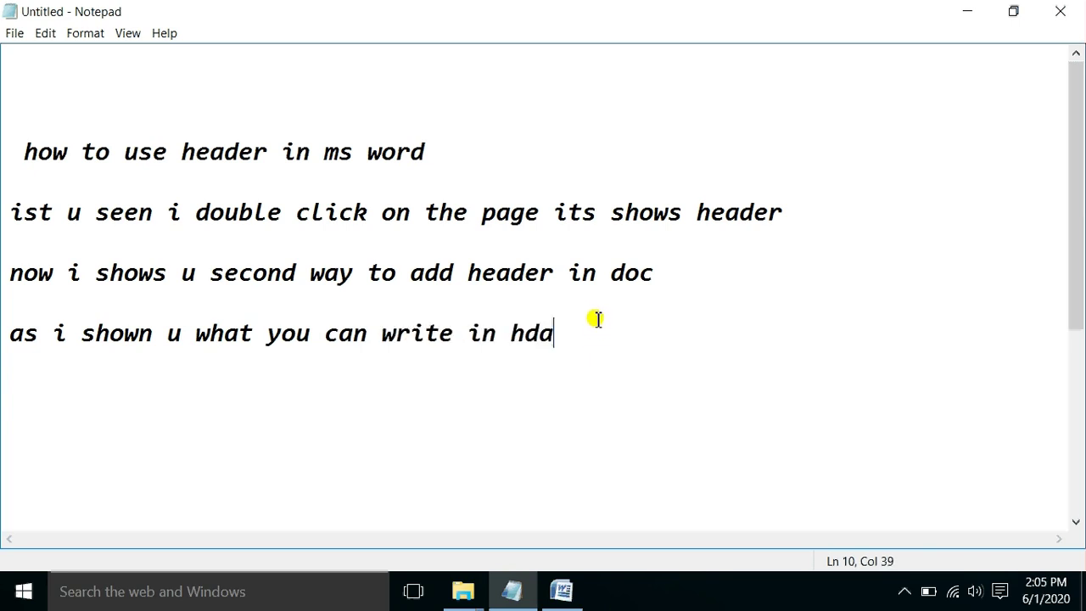
key("BackSpace")
key("BackSpace")
type("eader")
After a blank line, add 'u can write date or author name or page no'
key("Return")
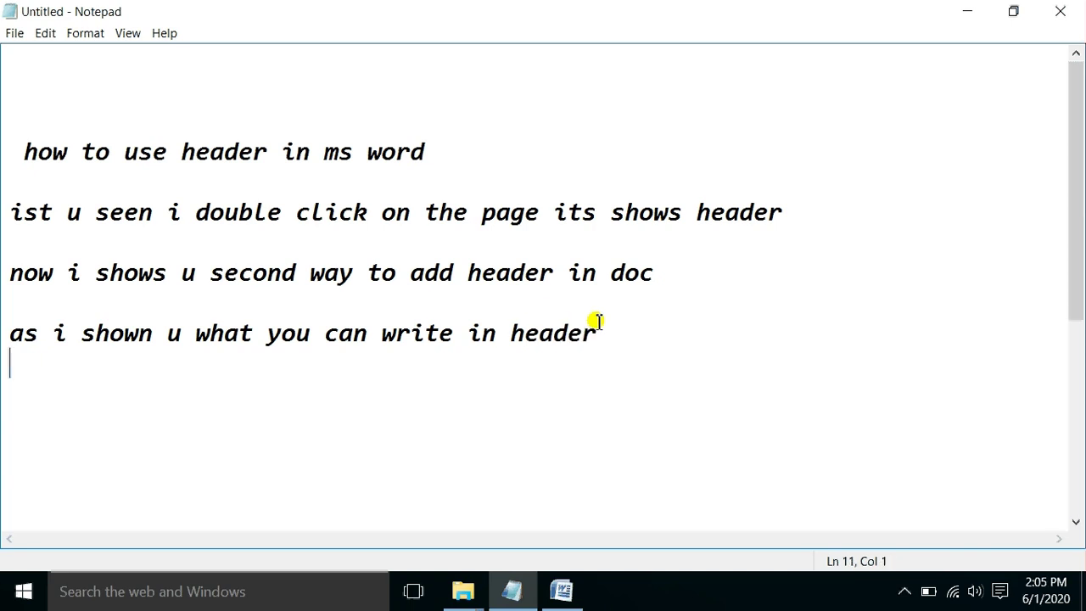
key("Return")
type("u can")
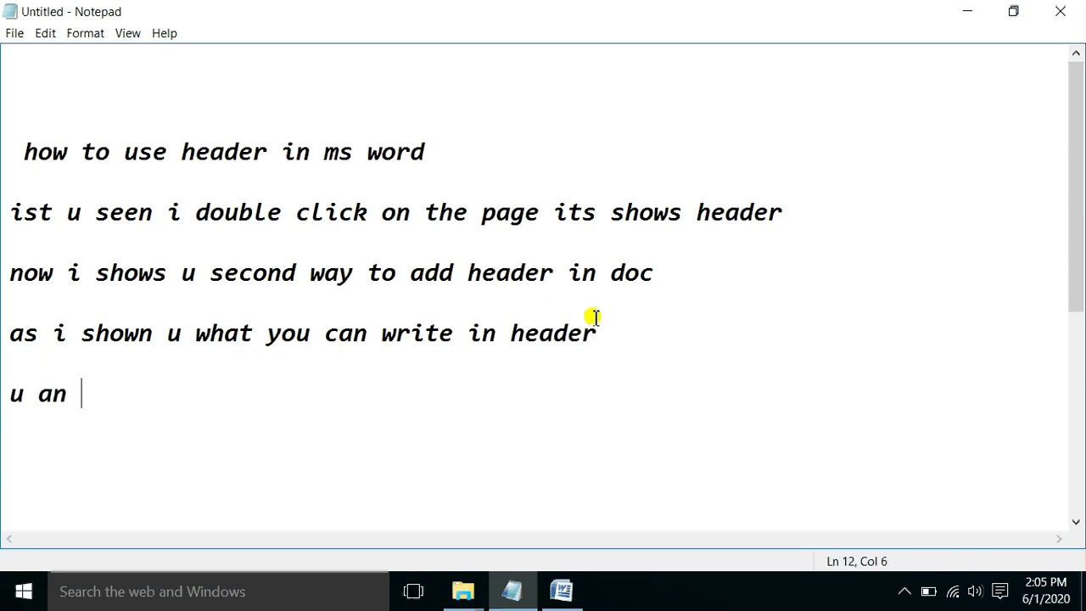
key("BackSpace")
key("BackSpace")
key("BackSpace")
type("can w")
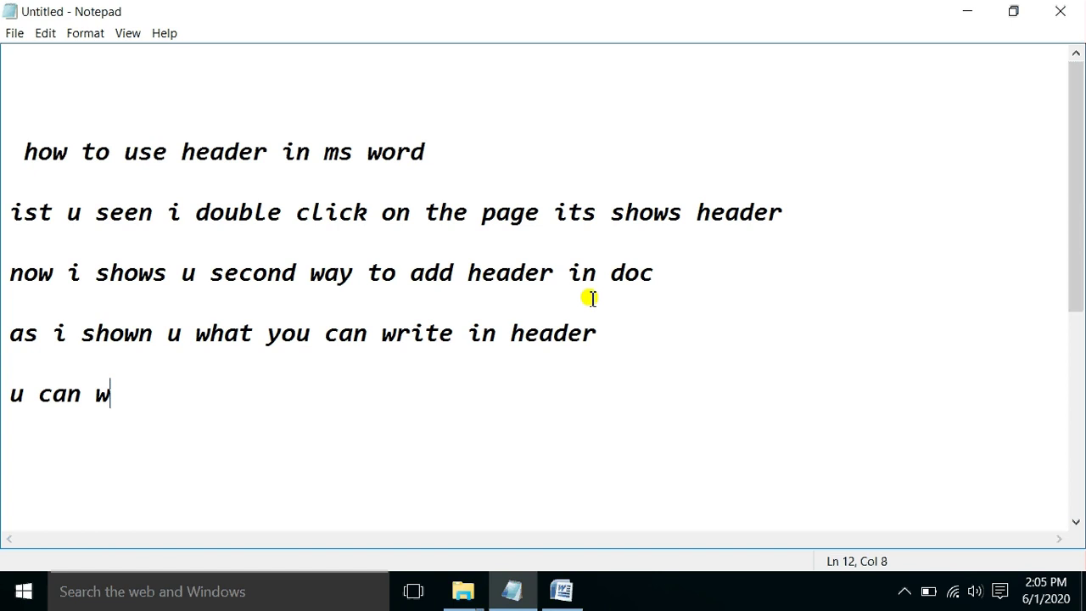
type("rite ")
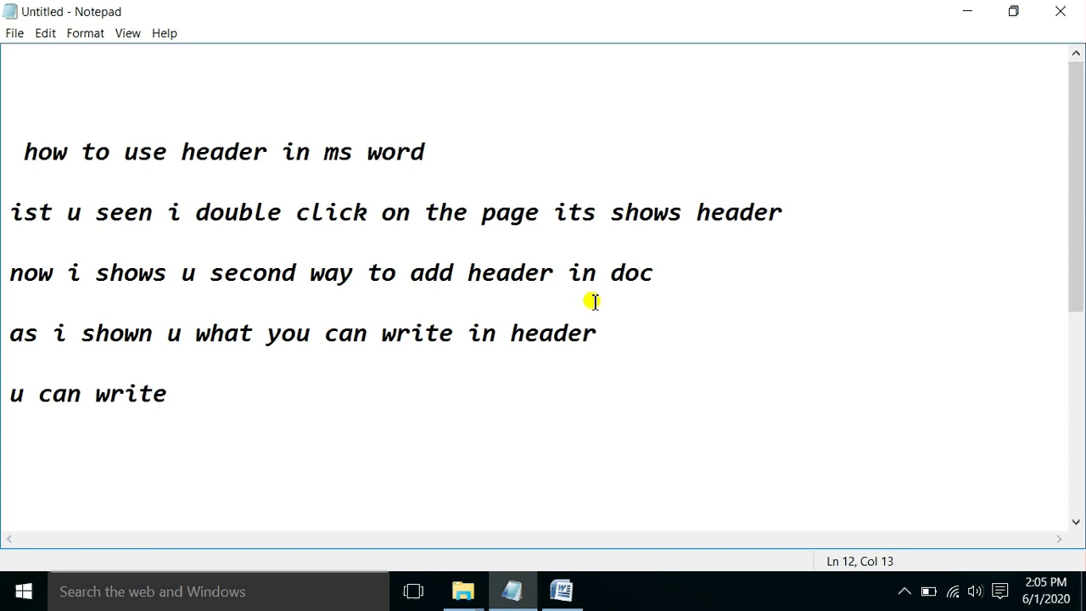
type("doat")
key("BackSpace")
key("BackSpace")
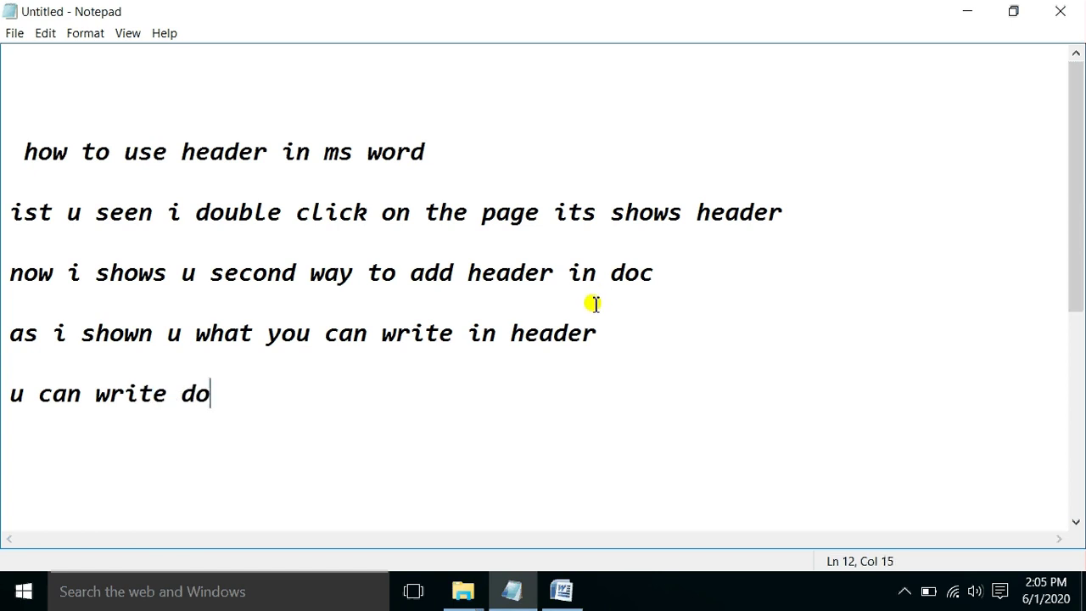
key("BackSpace")
type("ate ")
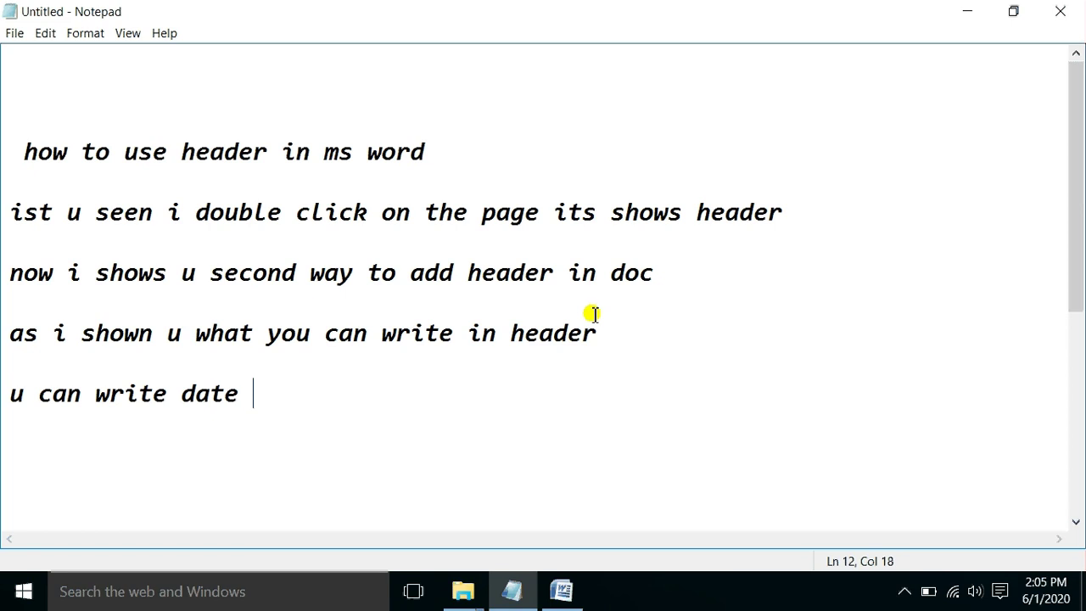
type(" or ")
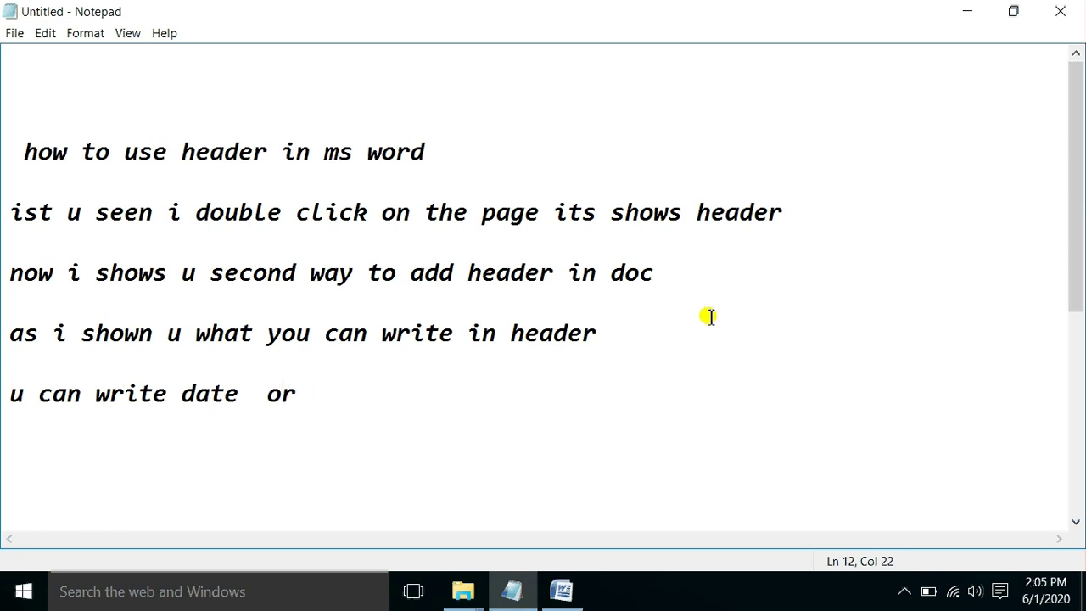
type("autho")
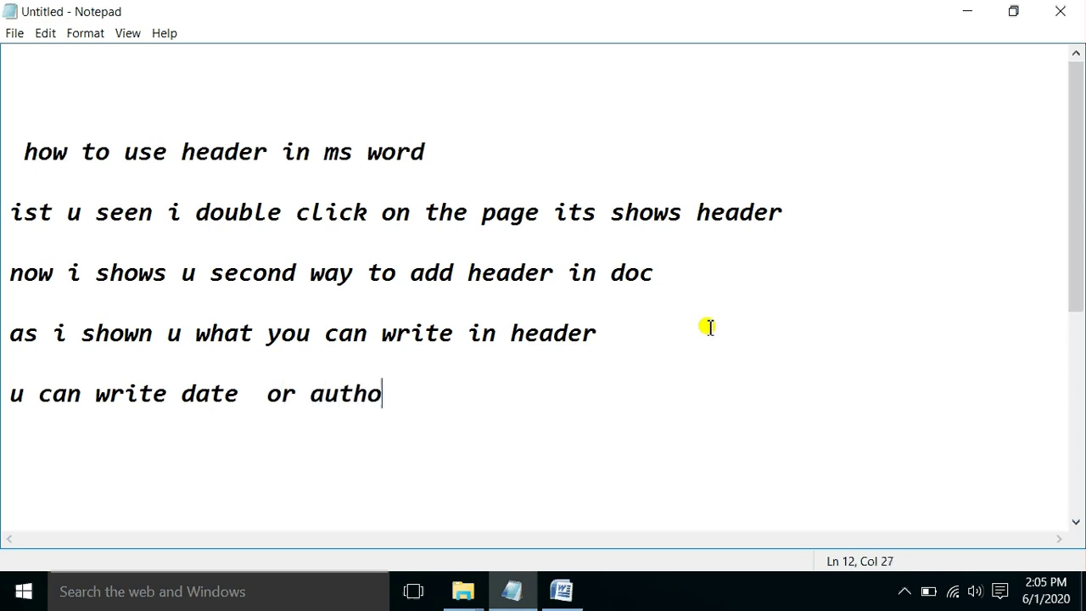
type("r name or")
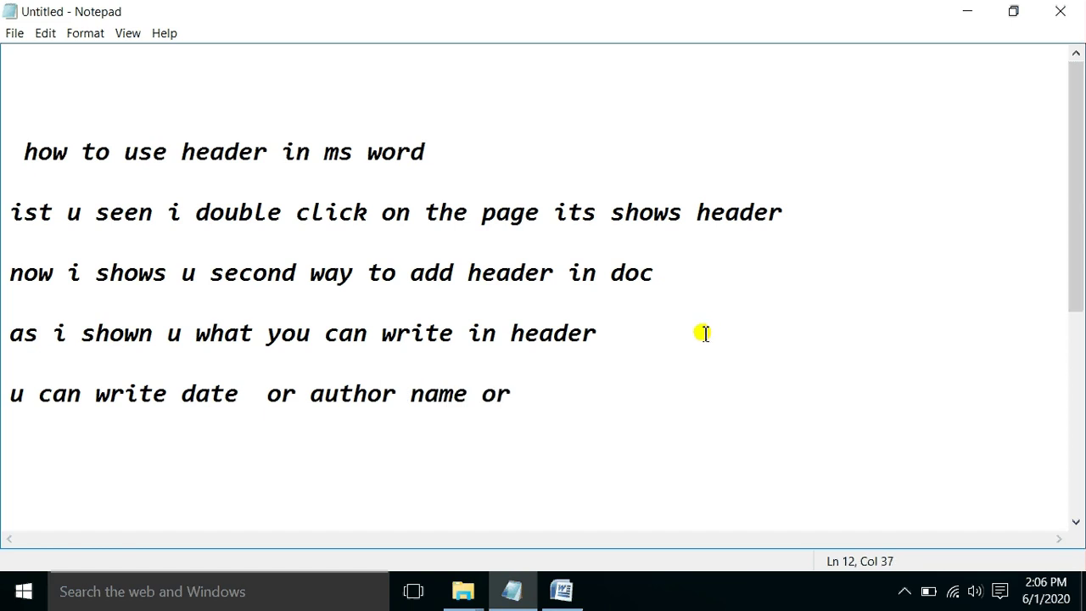
type(" pag")
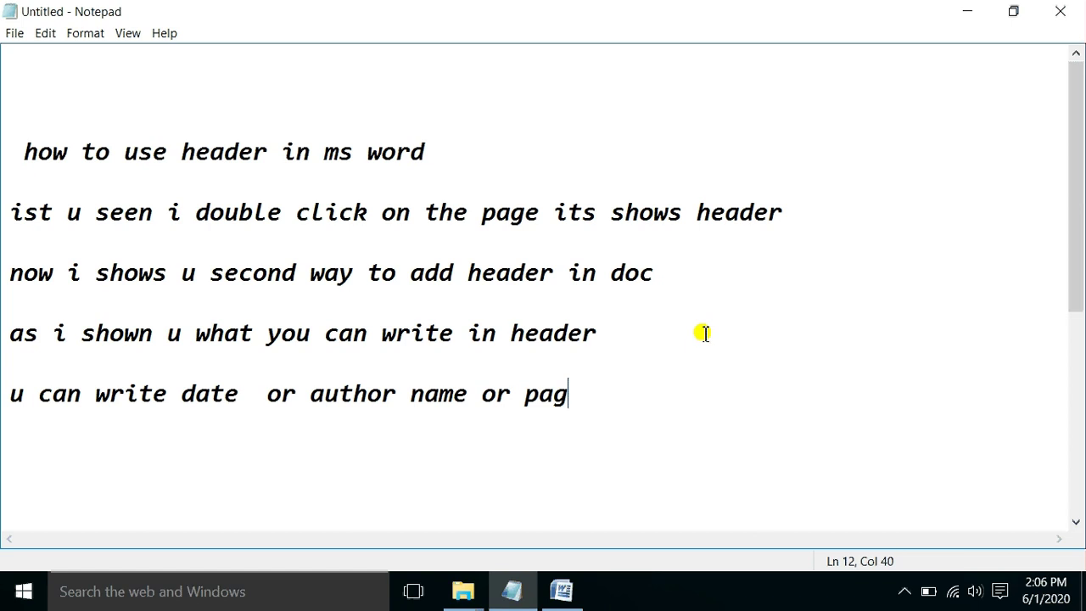
type("e no")
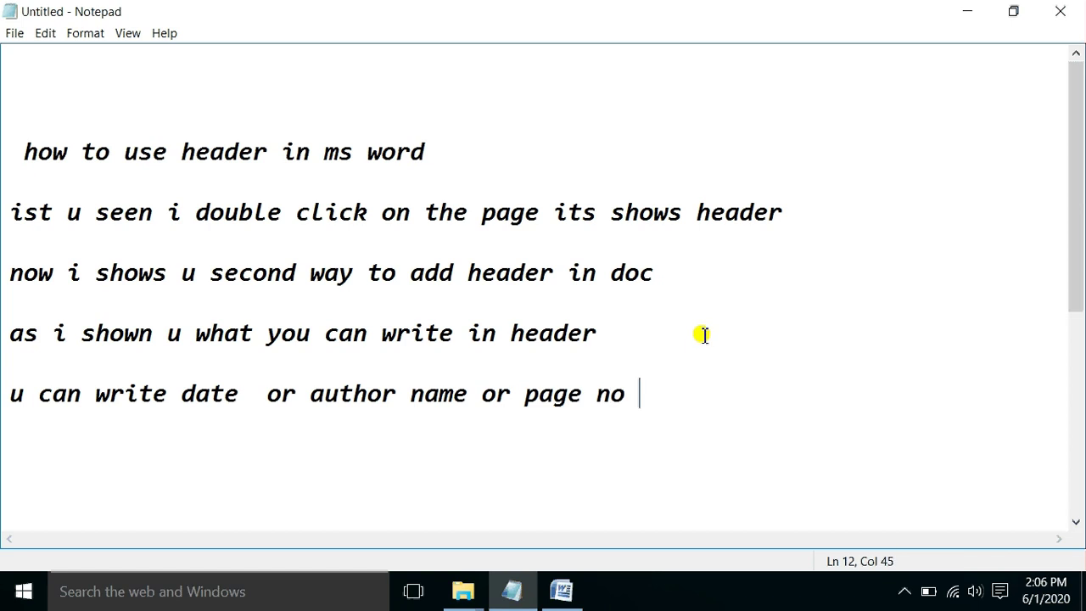
type(" t")
Finish that sentence with 'for extra infromation of your document'
key("BackSpace")
type("for exp")
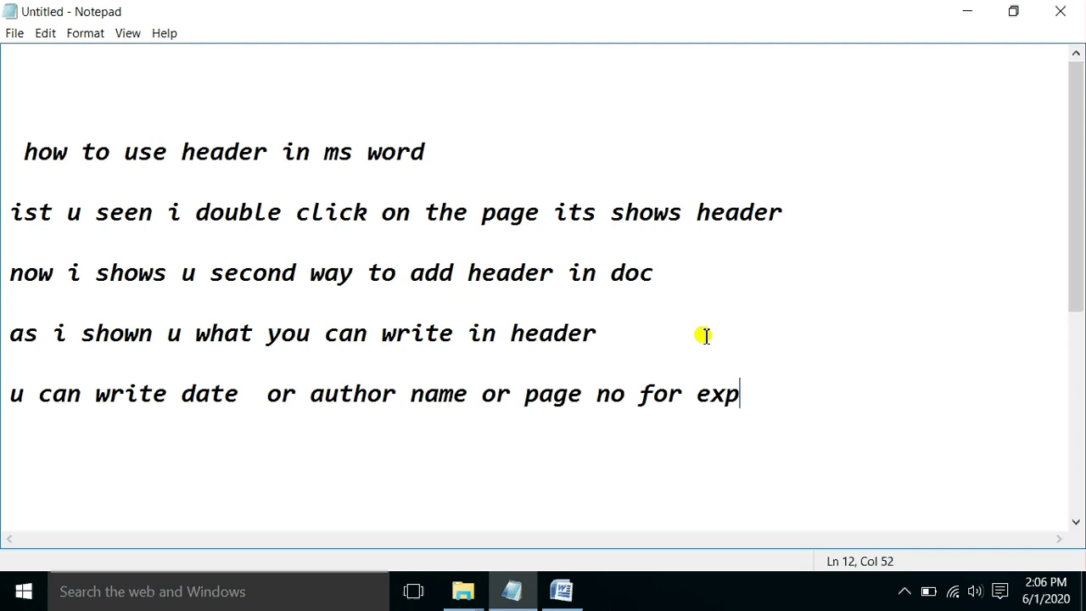
key("BackSpace")
key("BackSpace")
key("BackSpace")
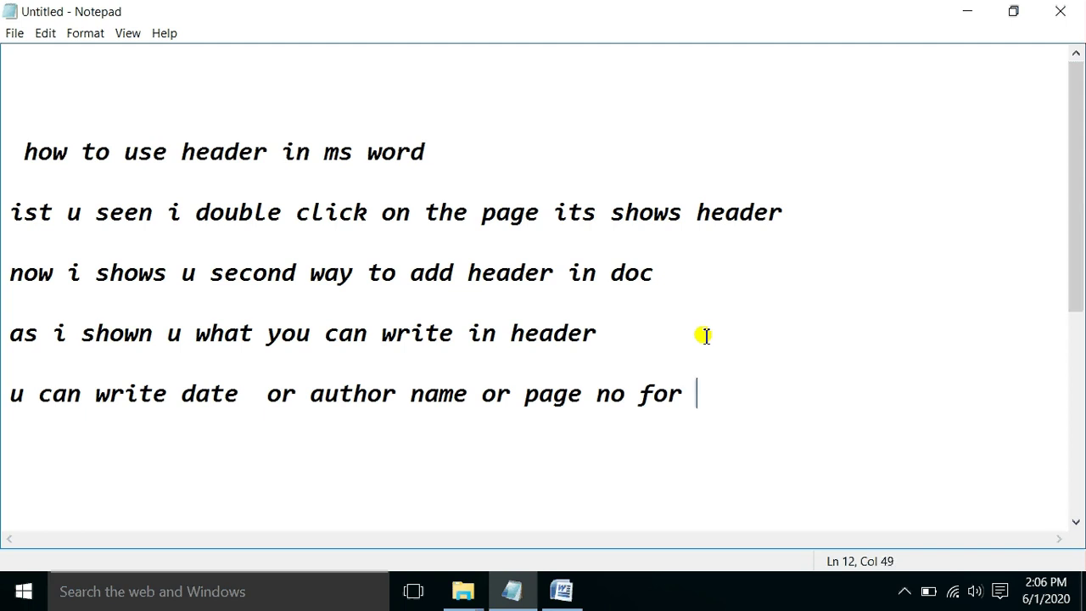
type("ex")
type("tra infro")
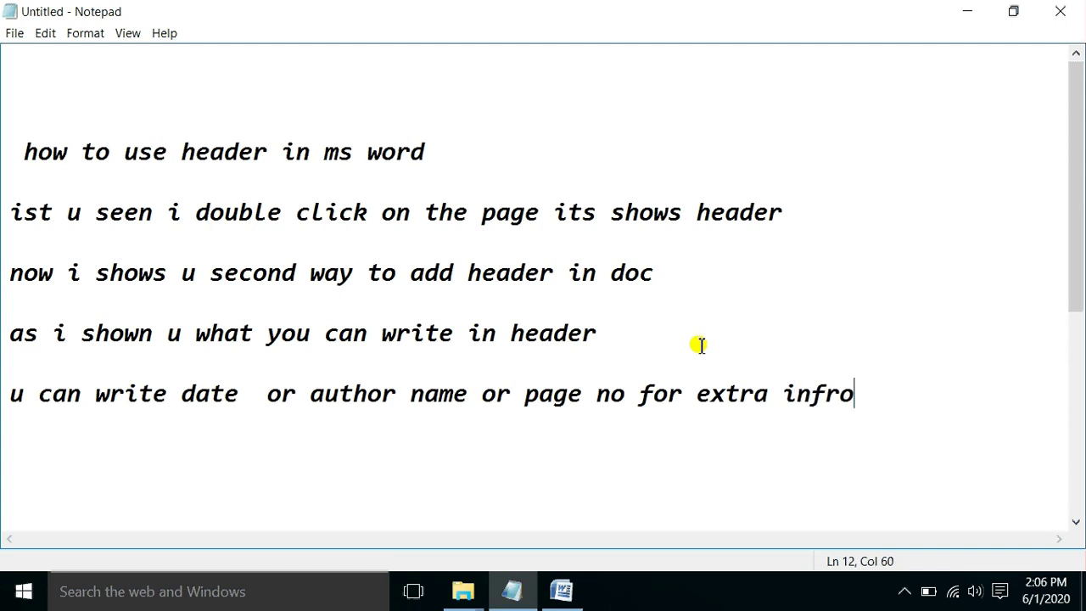
type("mation ")
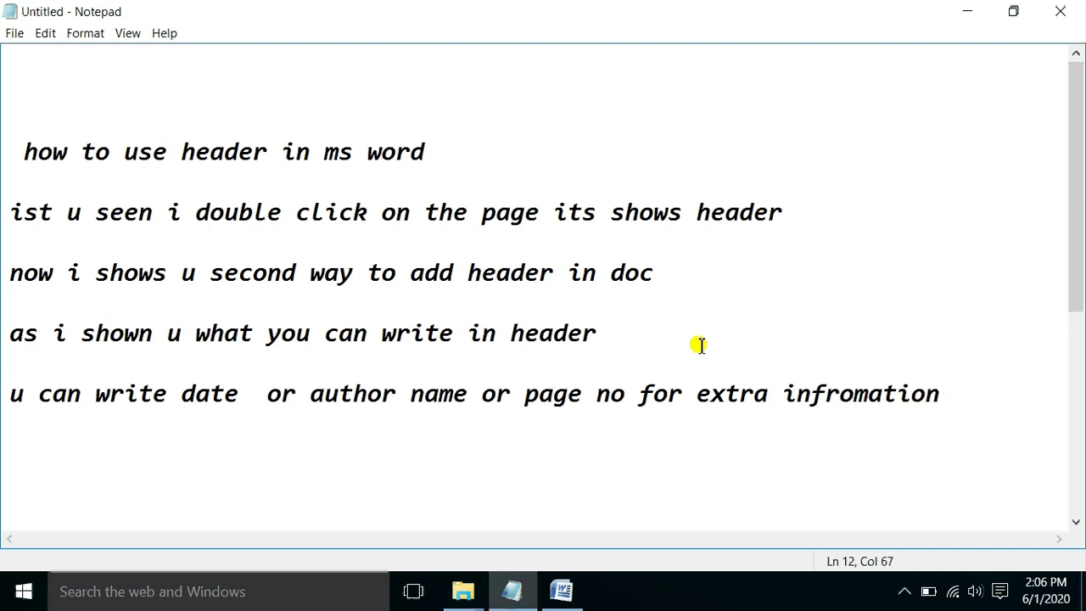
type("of")
key("Return")
type("ur")
key("BackSpace")
key("BackSpace")
key("BackSpace")
type("y")
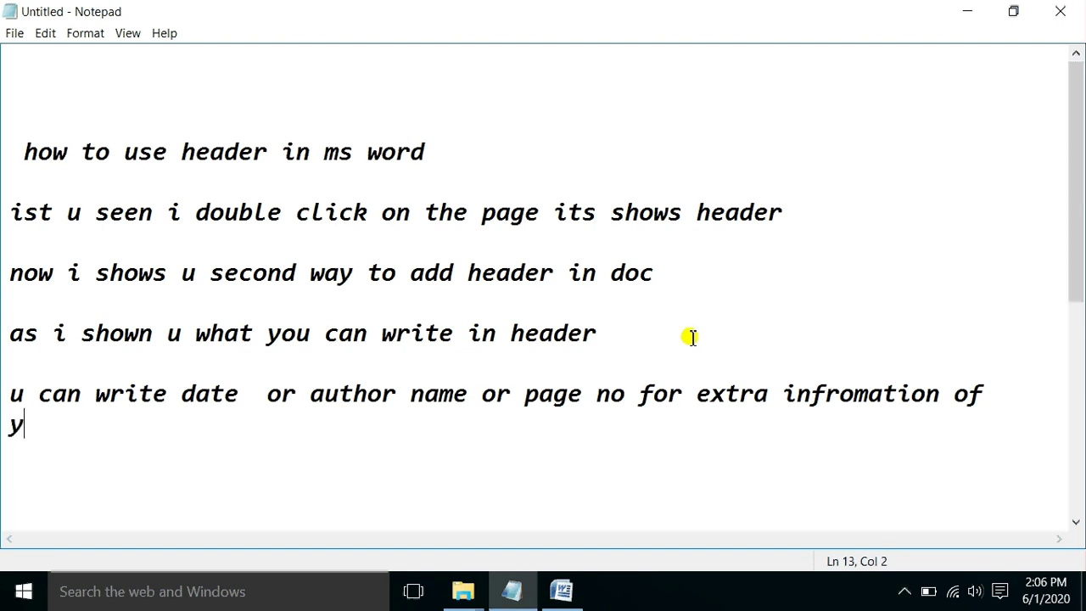
type("our docu")
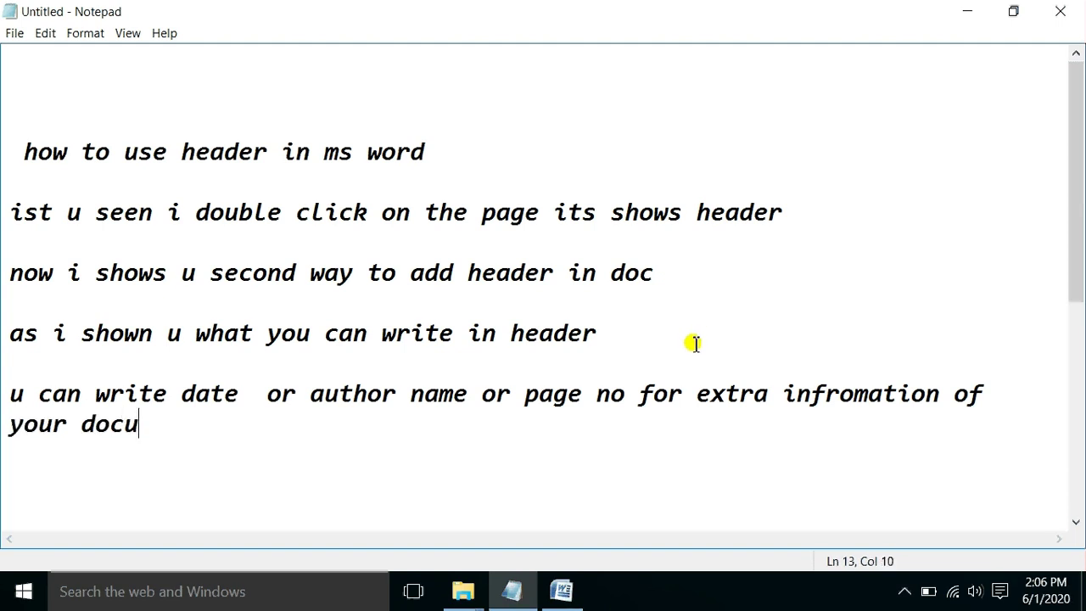
type("ment")
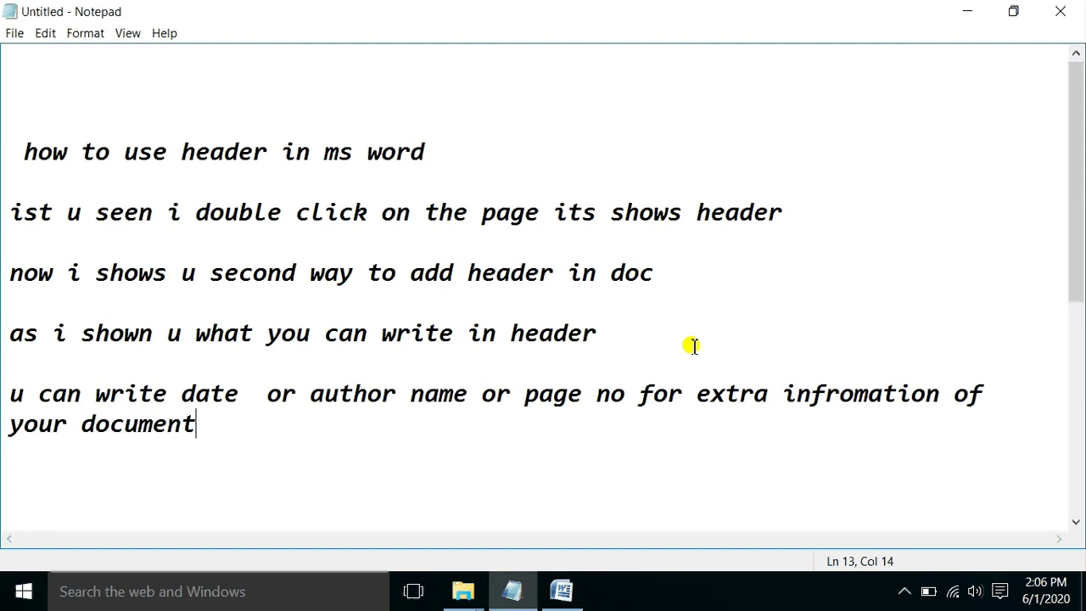
After a blank line, close the notes with 'thanks for watching'
key("Return")
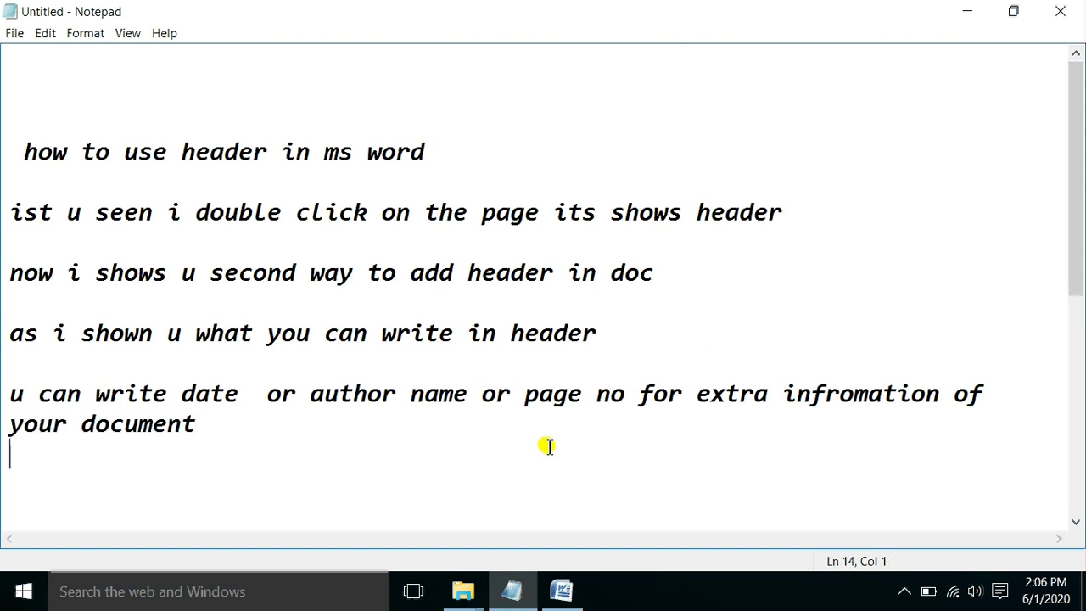
key("Return")
type("t")
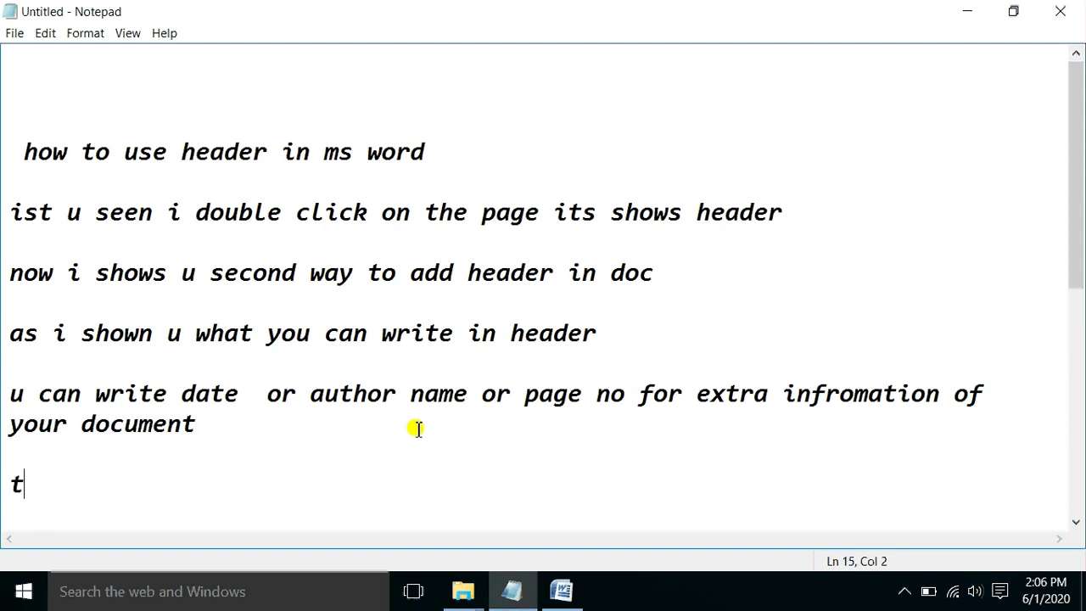
type("a")
key("BackSpace")
type("hnks")
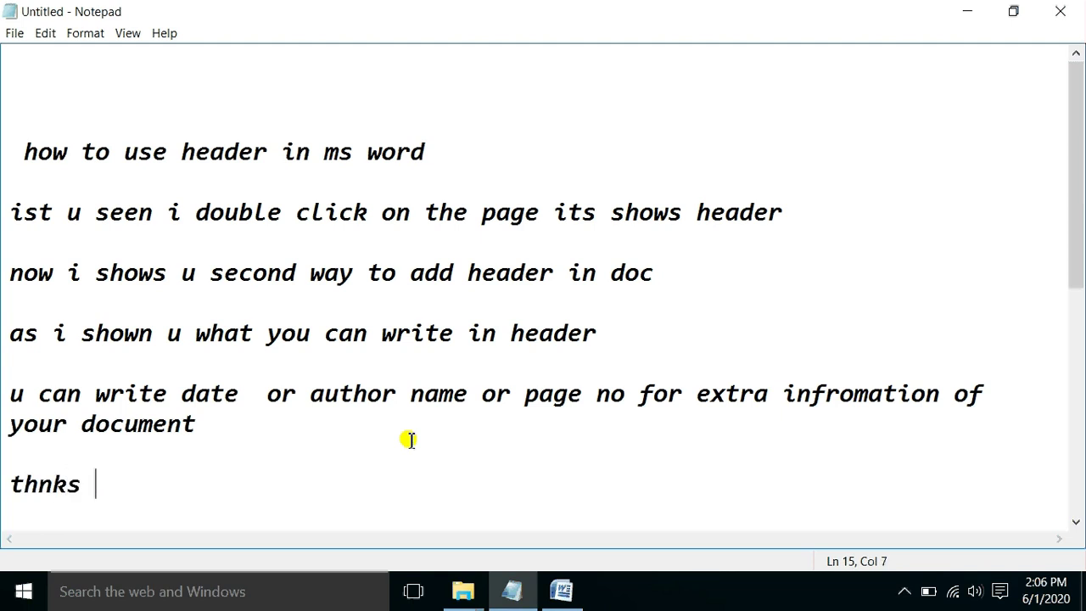
key("BackSpace")
key("BackSpace")
key("BackSpace")
type("an")
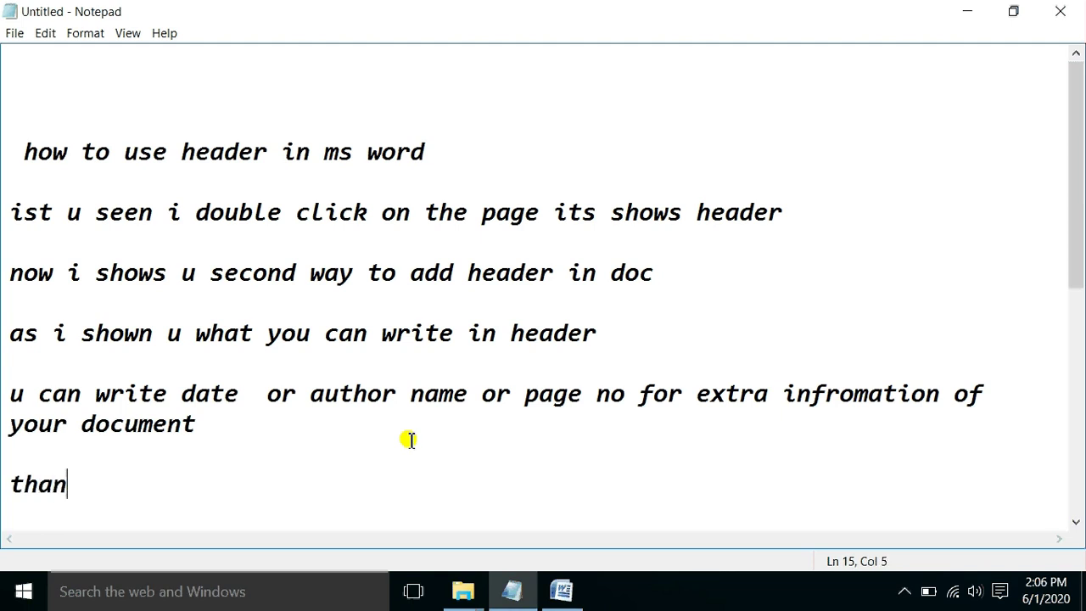
type("ks for watc")
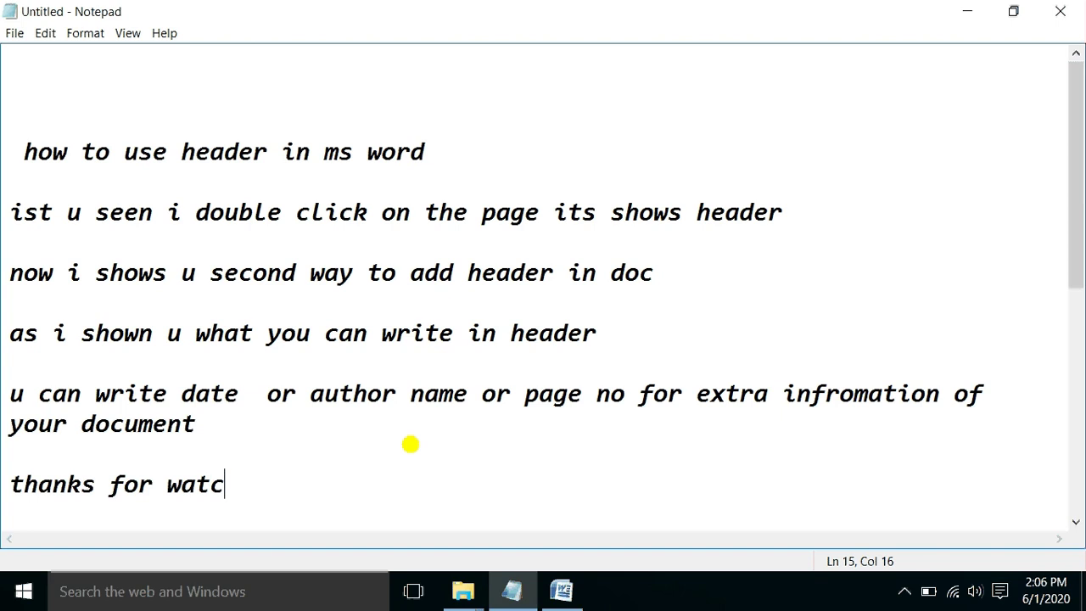
type("hing")
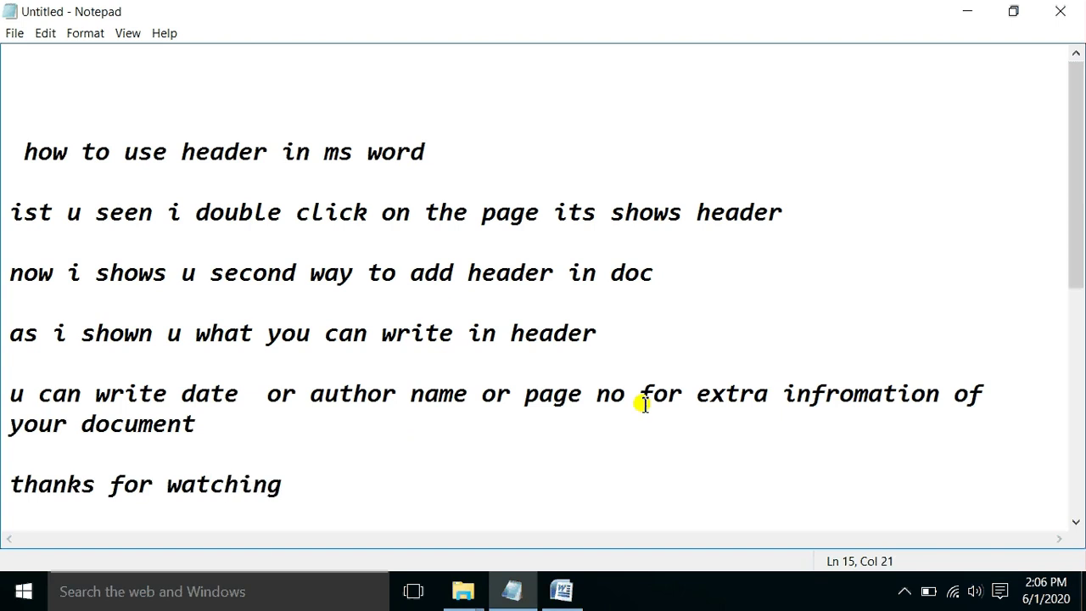
left_click(902, 592)
left_click(903, 547)
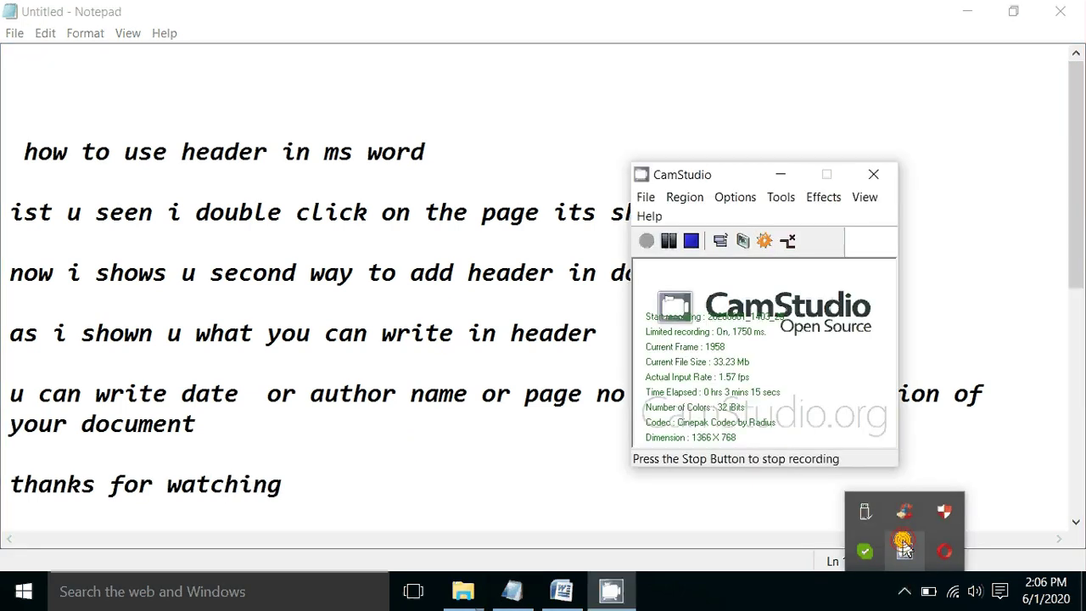